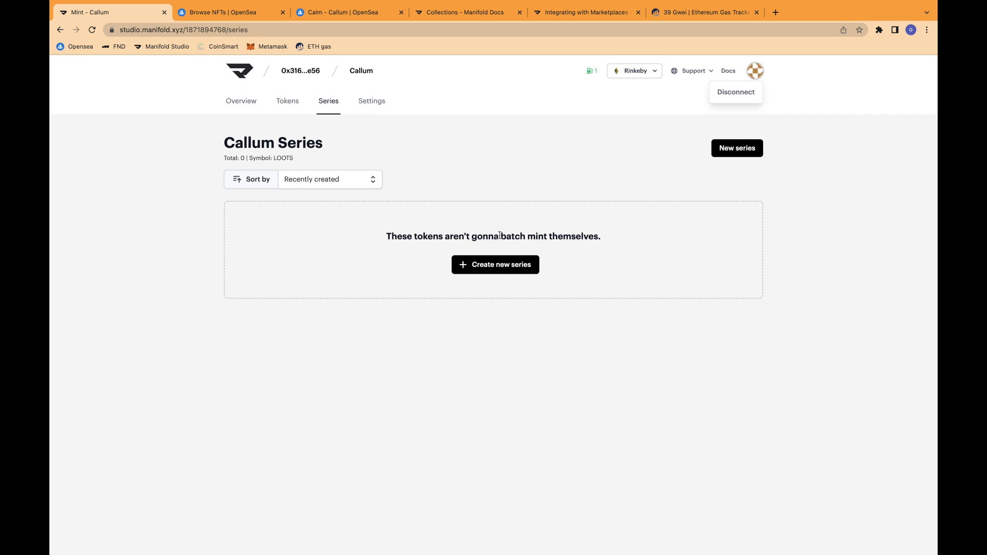
Start a new series, title it "My first series" and fill in the artist's name
{"action": "double_click", "coordinate": [516, 238]}
{"action": "left_click", "coordinate": [508, 268]}
{"action": "left_click", "coordinate": [464, 301]}
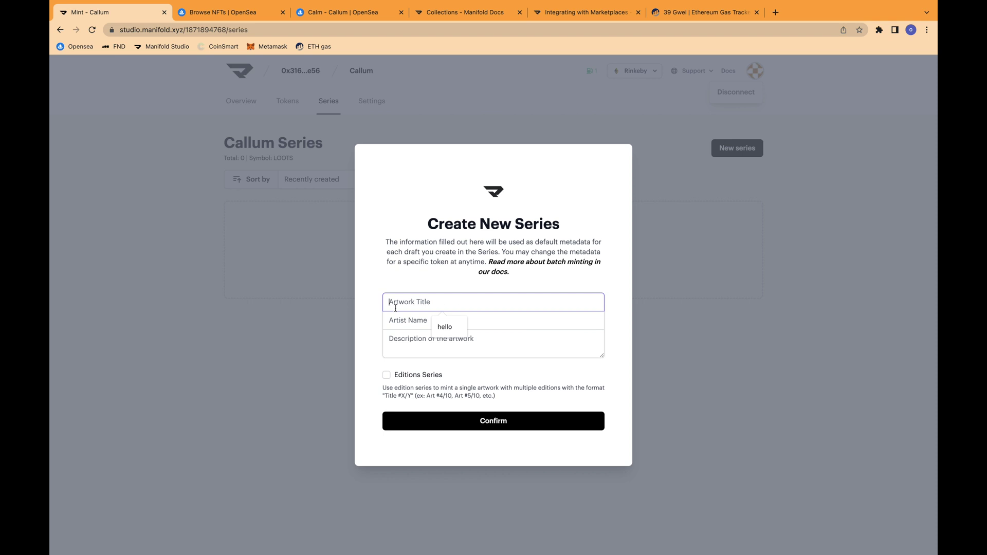
{"action": "key", "text": "Return"}
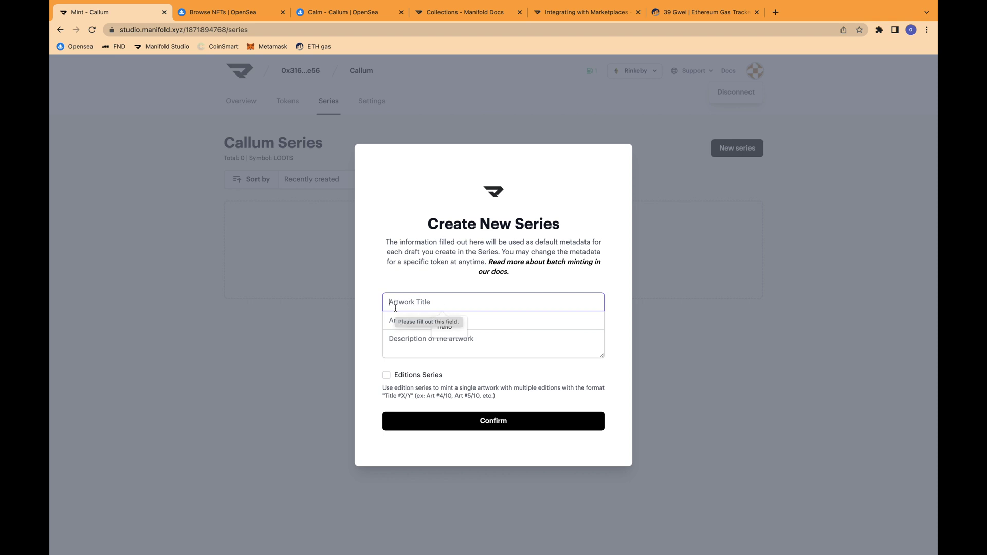
{"action": "type", "text": "My first series"}
{"action": "key", "text": "Tab"}
{"action": "type", "text": "Callum"}
{"action": "key", "text": "Tab"}
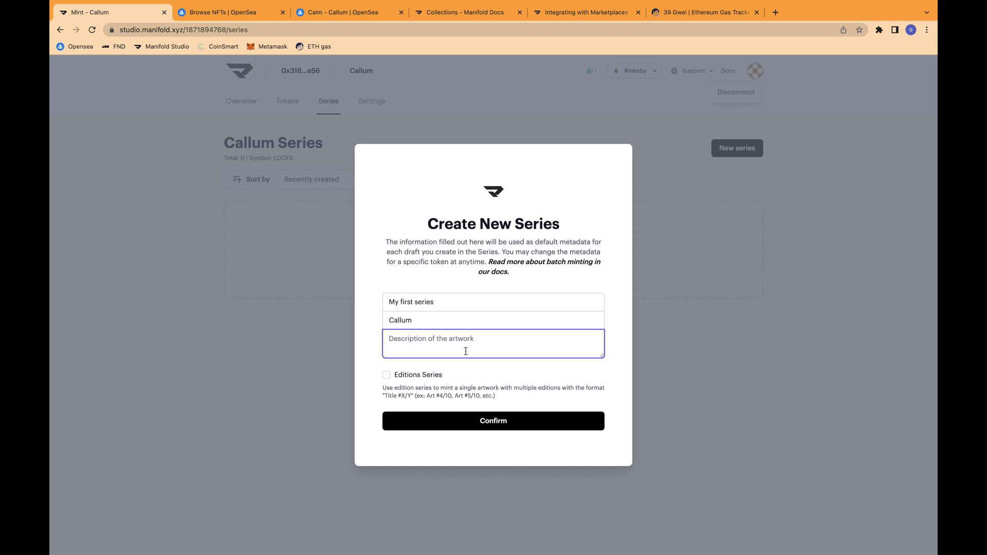
Enter "This is a series of images shot in canada." as the series' artwork description
{"action": "type", "text": "This is a s"}
{"action": "key", "text": "BackSpace"}
{"action": "type", "text": "a series of images shot in canada."}
Examine the Batch Minting page of the Manifold docs, including its gas cost and ETH price comparison tables
{"action": "left_click", "coordinate": [567, 265]}
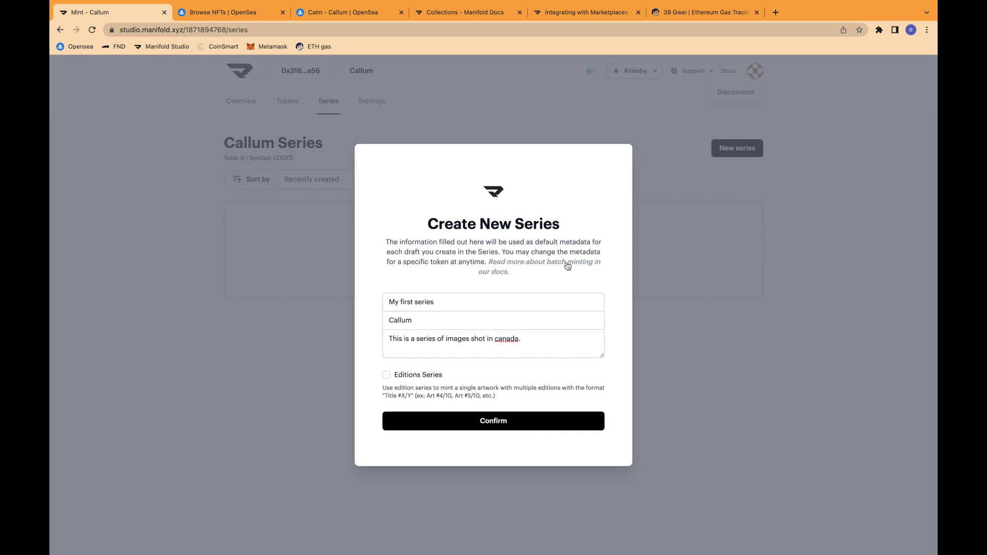
{"action": "mouse_move", "coordinate": [587, 4]}
{"action": "left_click", "coordinate": [578, 41]}
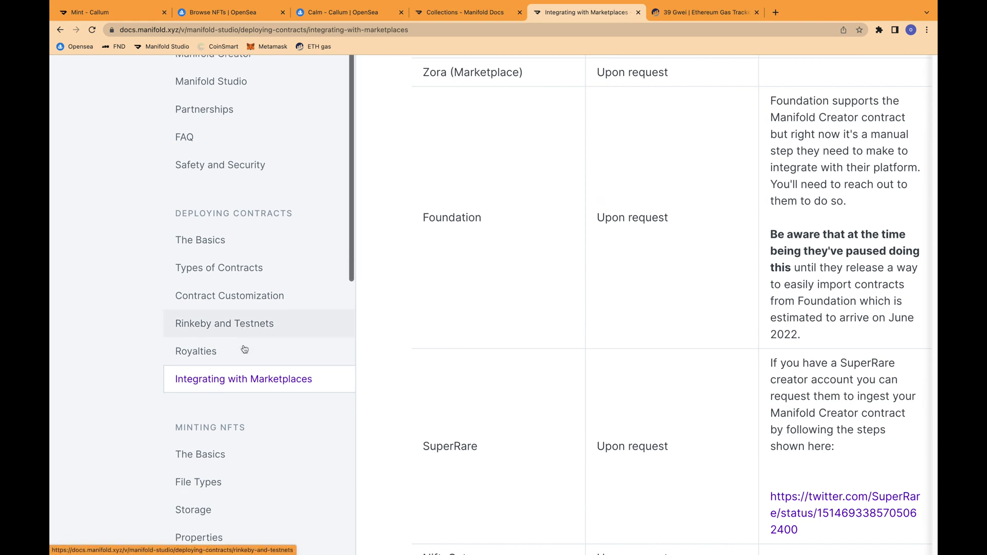
{"action": "scroll", "coordinate": [242, 355], "scroll_direction": "down", "scroll_amount": 5}
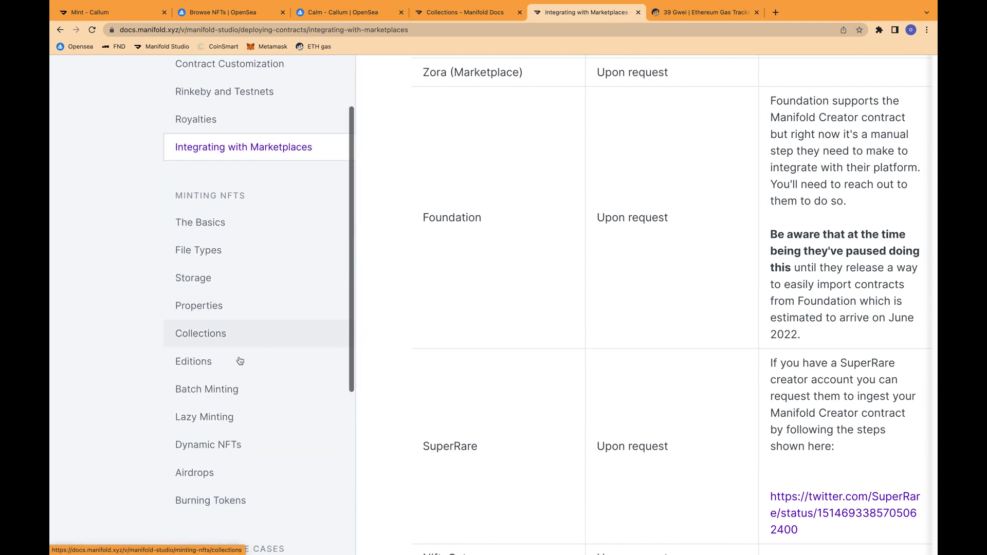
{"action": "left_click", "coordinate": [227, 387]}
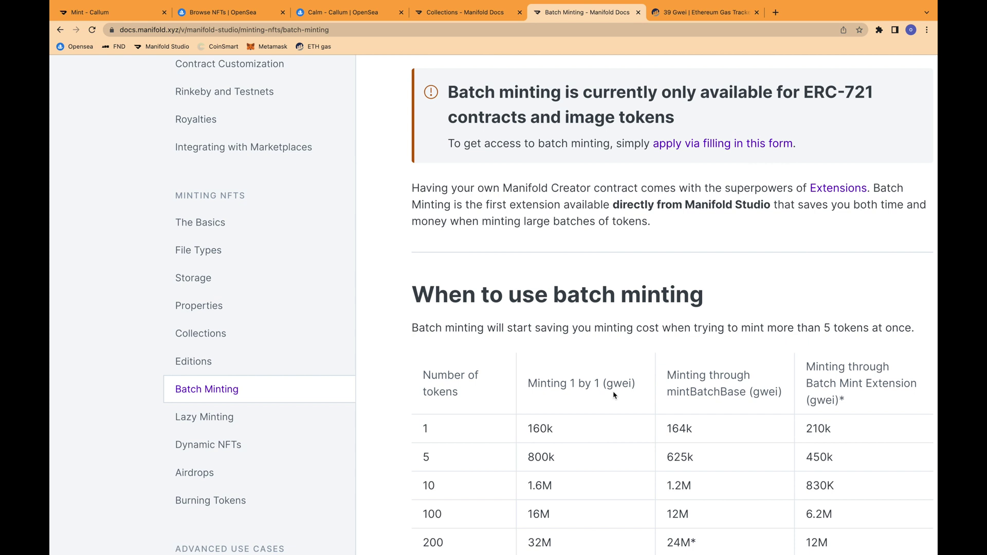
{"action": "scroll", "coordinate": [614, 395], "scroll_direction": "down", "scroll_amount": 2}
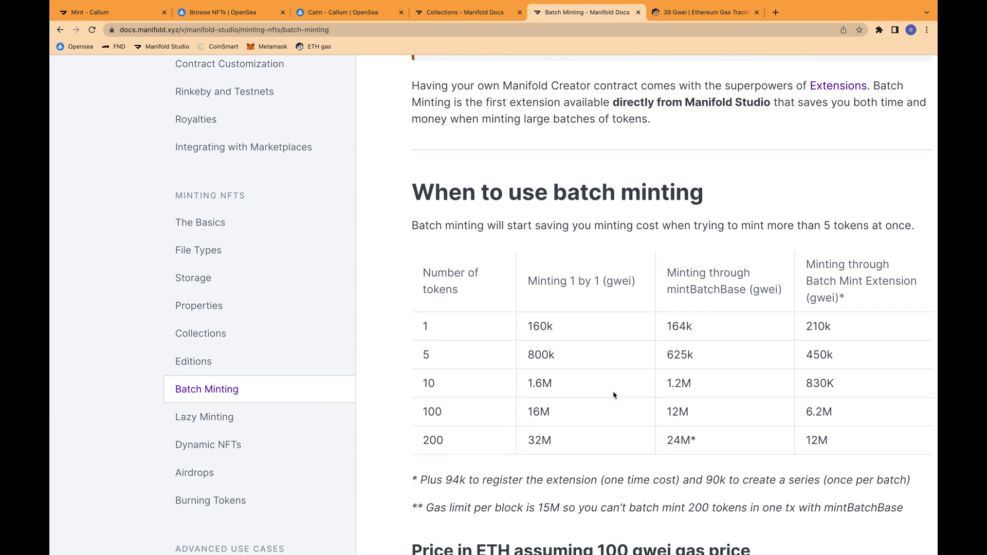
{"action": "scroll", "coordinate": [613, 395], "scroll_direction": "down", "scroll_amount": 4}
{"action": "scroll", "coordinate": [615, 395], "scroll_direction": "down", "scroll_amount": 2}
{"action": "scroll", "coordinate": [613, 395], "scroll_direction": "right", "scroll_amount": 1}
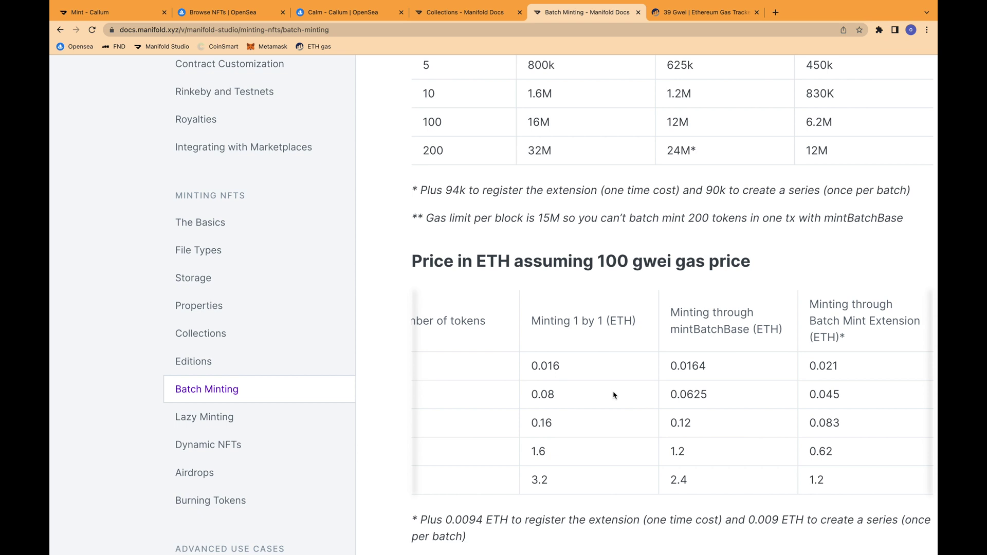
Confirm the new series and upload the composite v1 and Lake Louise canoe JPG images from the NFTs folder
{"action": "left_click", "coordinate": [118, 13]}
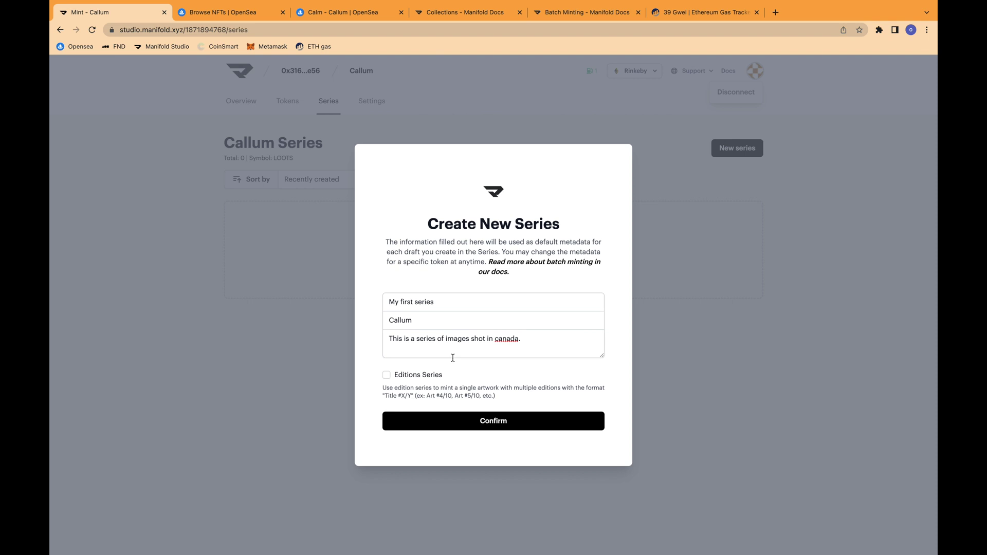
{"action": "left_click", "coordinate": [509, 422]}
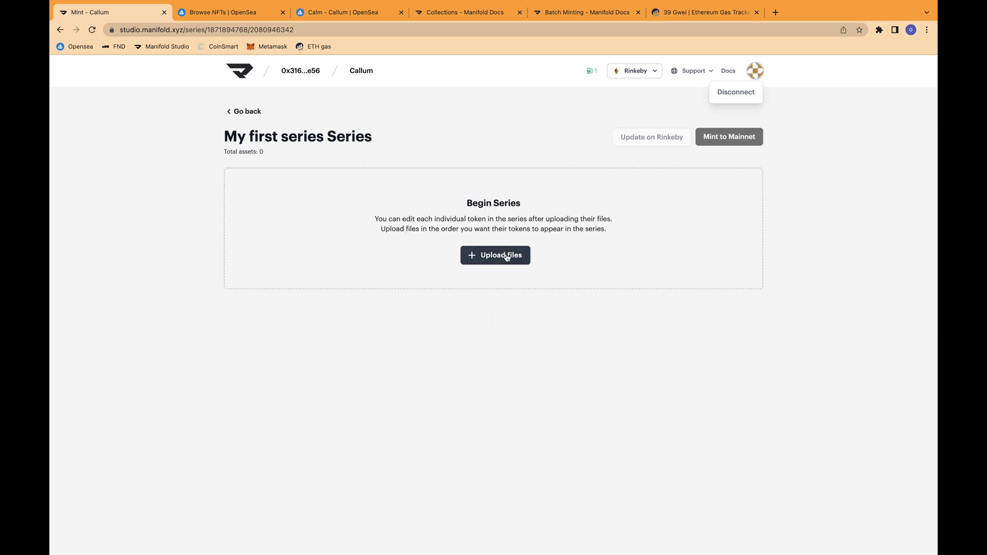
{"action": "left_click", "coordinate": [506, 257]}
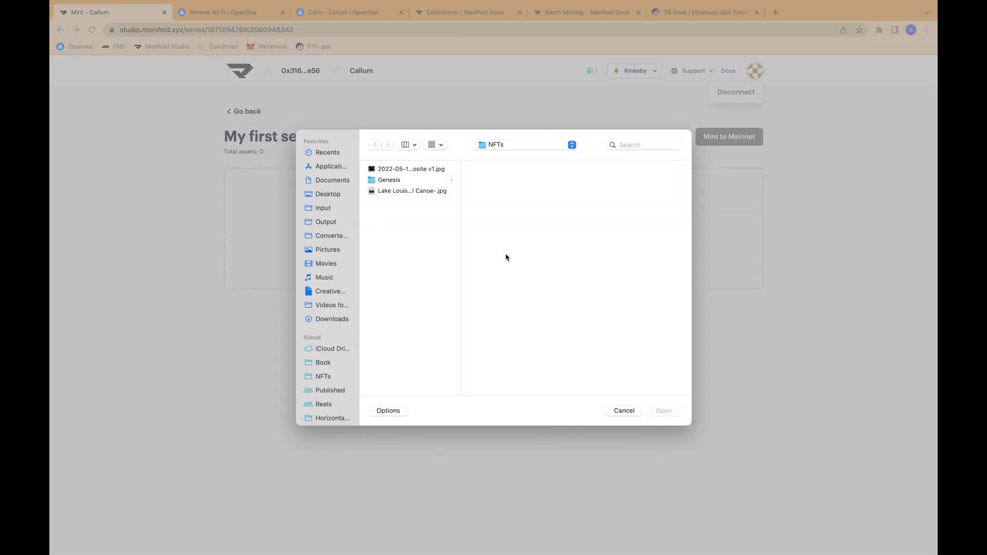
{"action": "left_click", "coordinate": [414, 170]}
{"action": "left_click", "coordinate": [415, 191], "text": "super"}
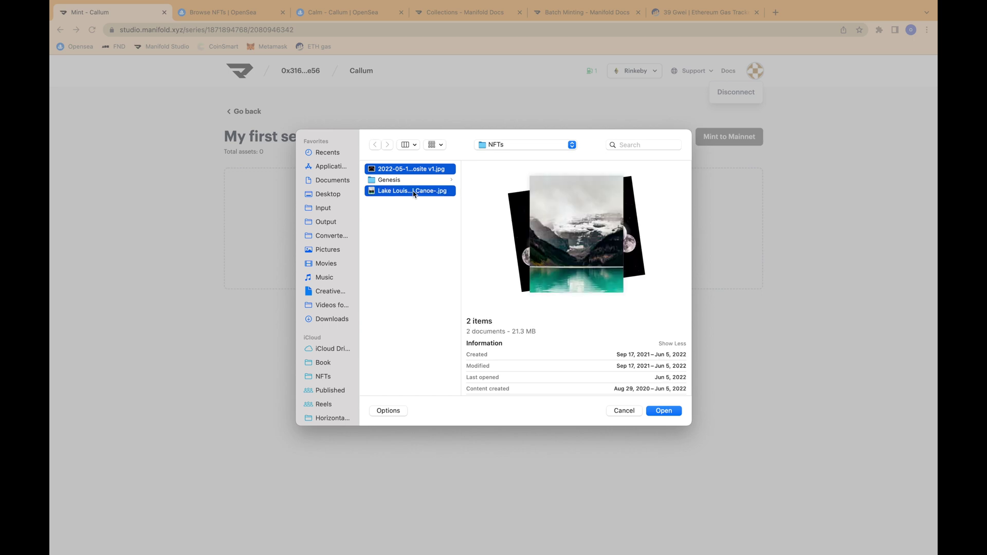
{"action": "left_click", "coordinate": [663, 410]}
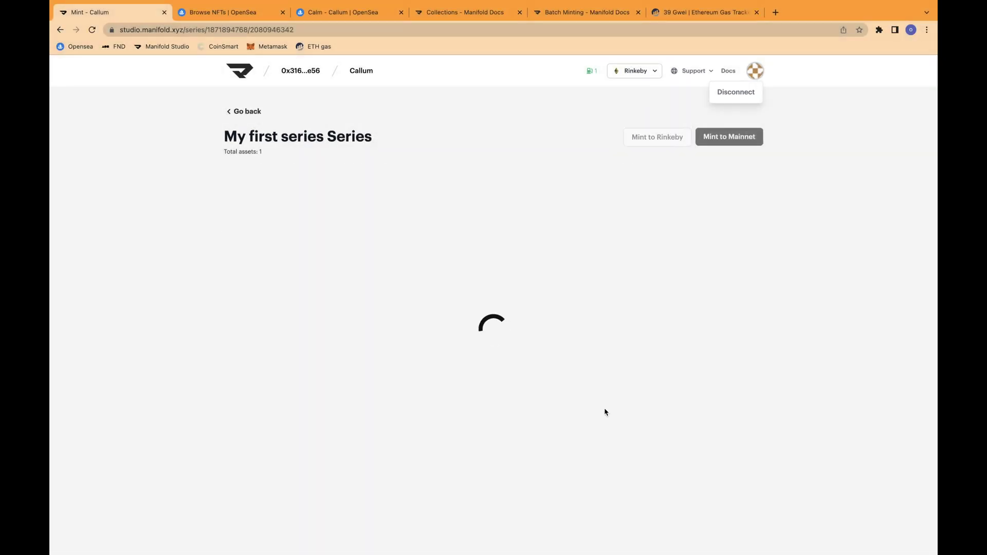
Look through the detail pages of both uploaded assets, checking their image, title and description and moving between them
{"action": "left_click", "coordinate": [246, 248]}
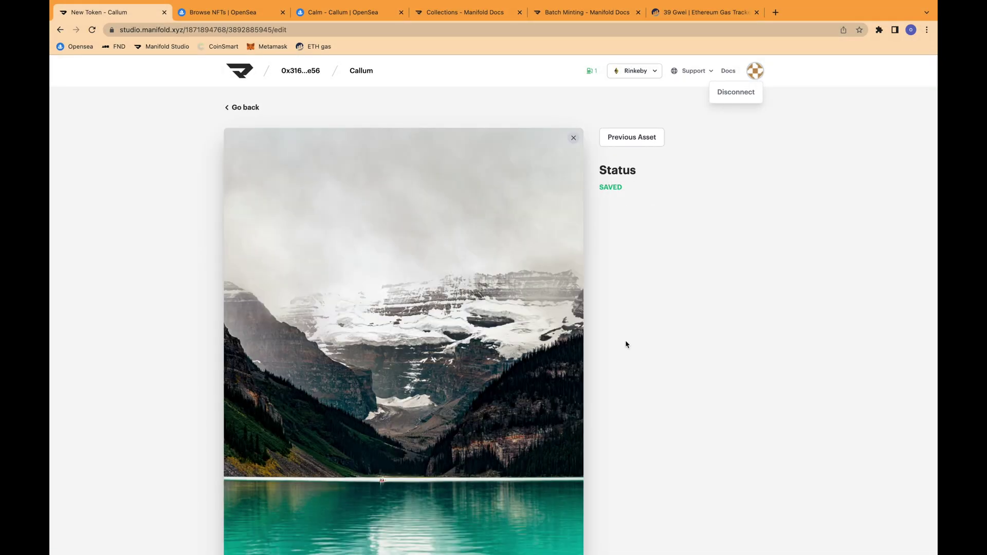
{"action": "scroll", "coordinate": [675, 352], "scroll_direction": "down", "scroll_amount": 6}
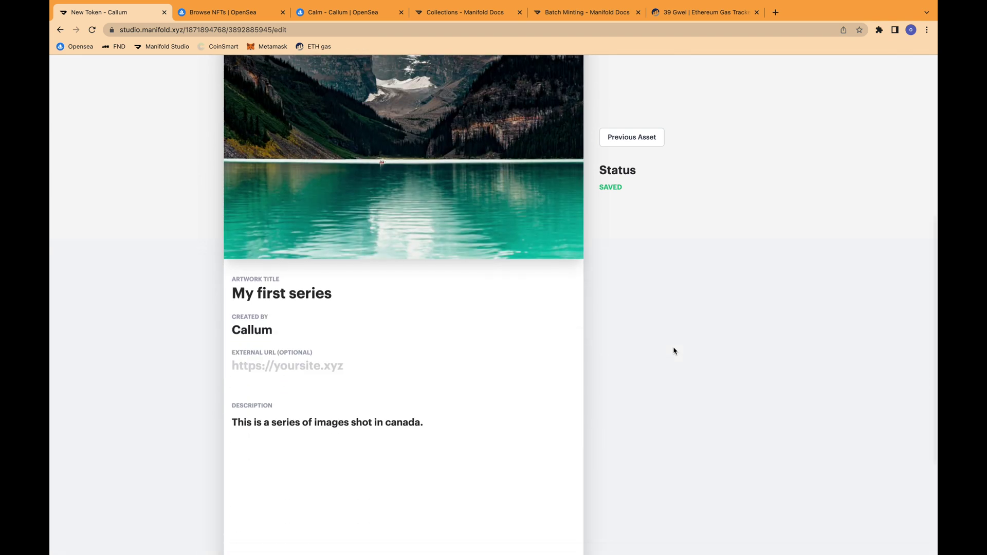
{"action": "scroll", "coordinate": [675, 351], "scroll_direction": "up", "scroll_amount": 6}
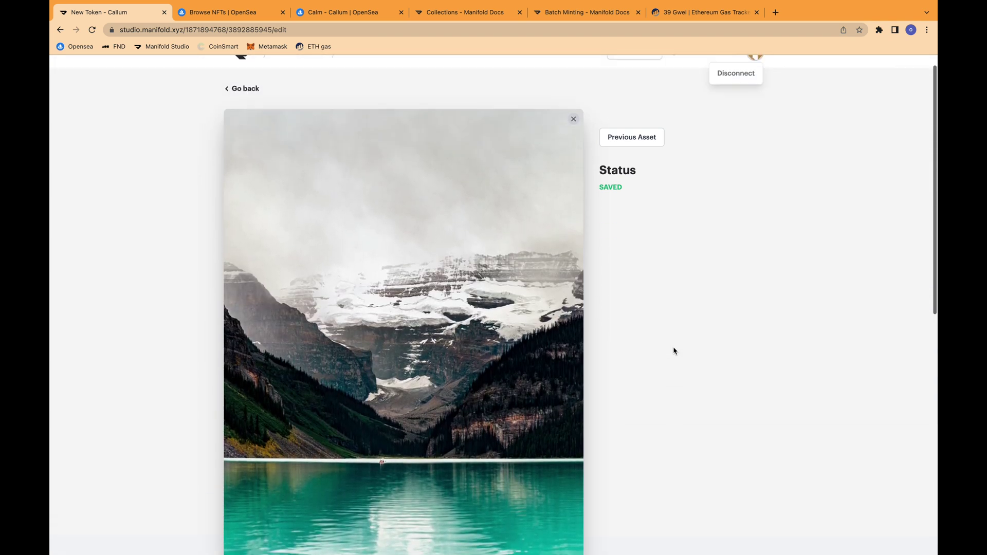
{"action": "scroll", "coordinate": [675, 352], "scroll_direction": "down", "scroll_amount": 5}
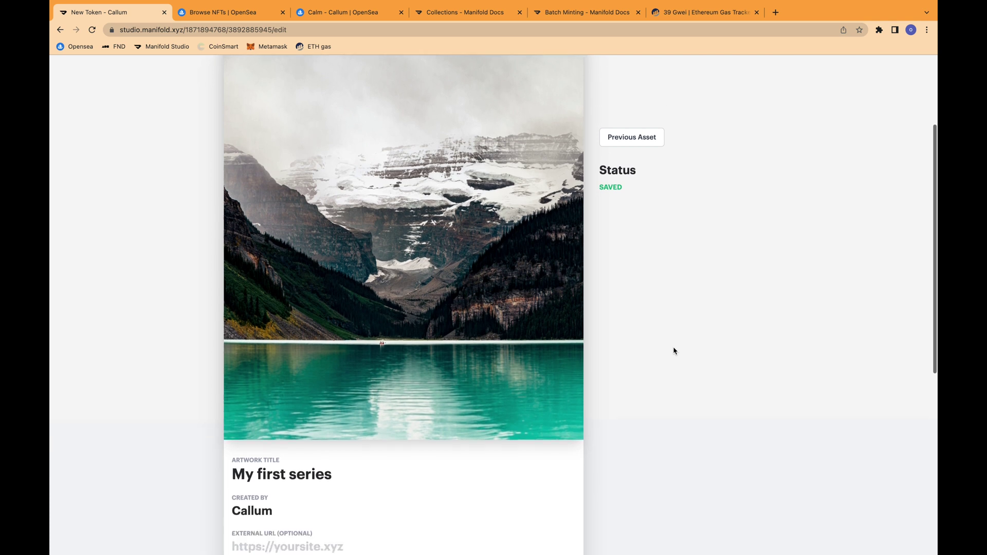
{"action": "scroll", "coordinate": [675, 351], "scroll_direction": "down", "scroll_amount": 5}
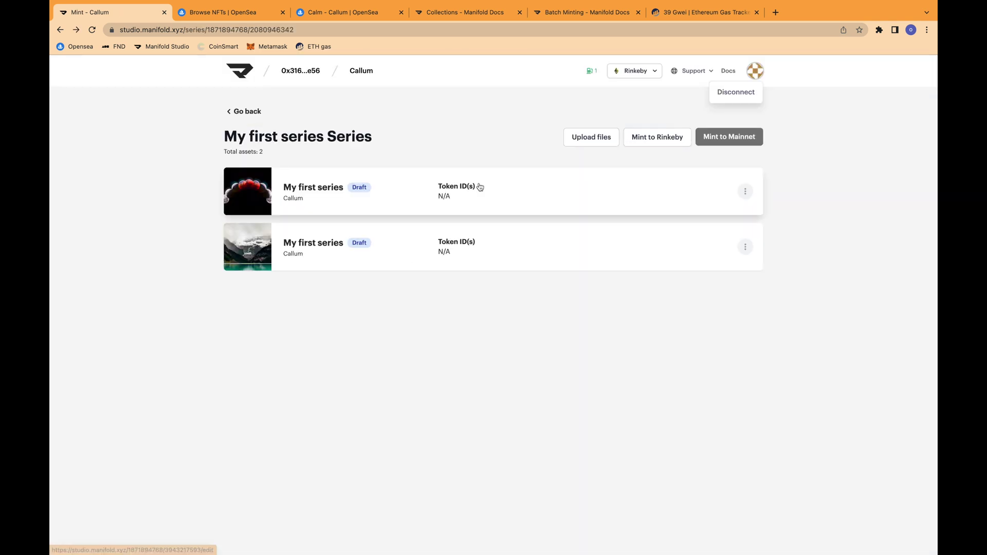
{"action": "left_click", "coordinate": [478, 188]}
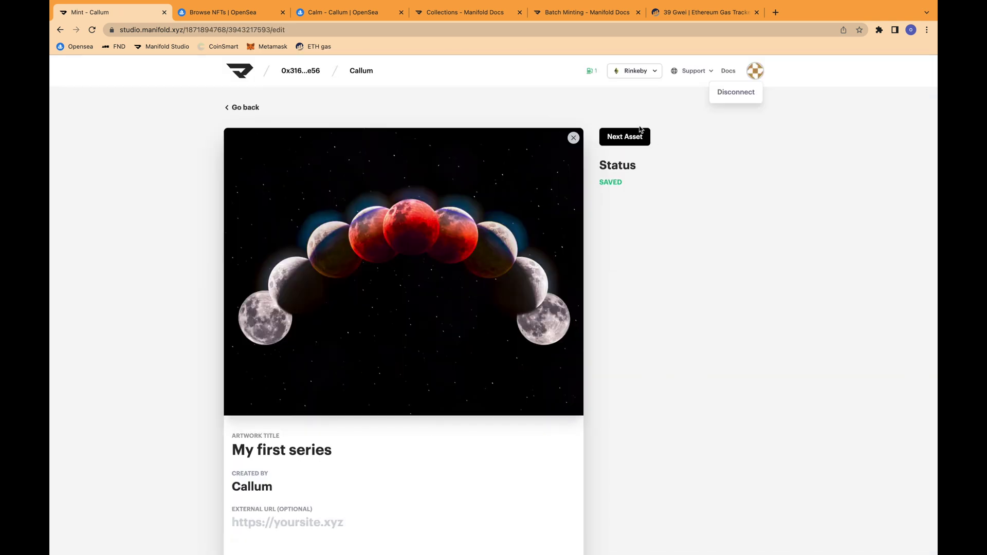
{"action": "left_click", "coordinate": [632, 136]}
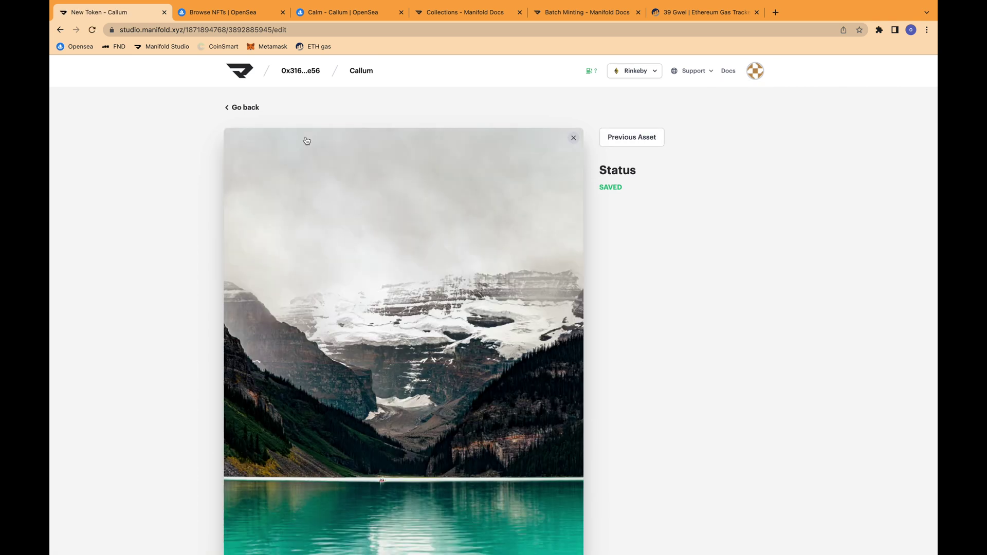
{"action": "left_click", "coordinate": [615, 140]}
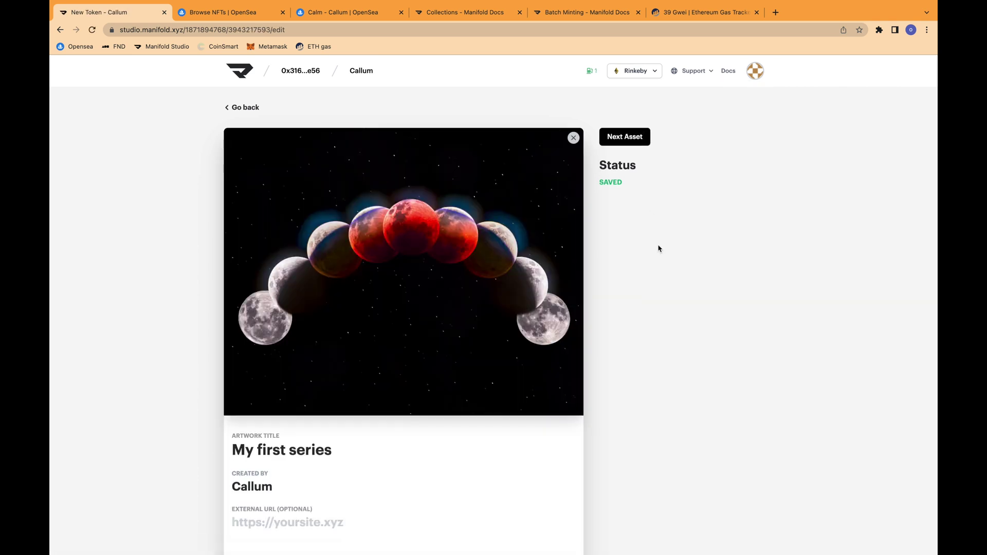
{"action": "scroll", "coordinate": [659, 248], "scroll_direction": "down", "scroll_amount": 2}
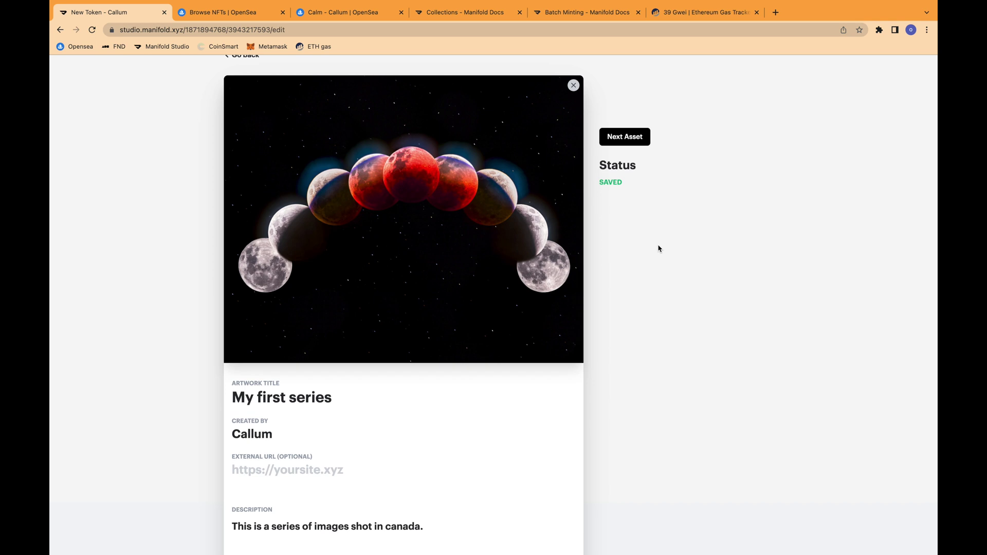
{"action": "scroll", "coordinate": [659, 249], "scroll_direction": "up", "scroll_amount": 2}
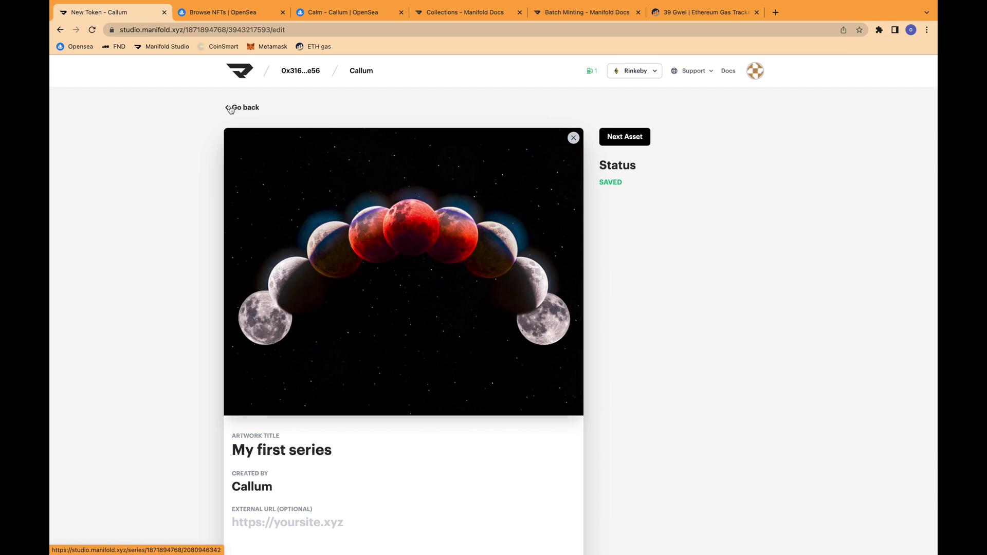
Add a text property named Collection with the value Genesis to the moon eclipse asset
{"action": "scroll", "coordinate": [230, 109], "scroll_direction": "down", "scroll_amount": 7}
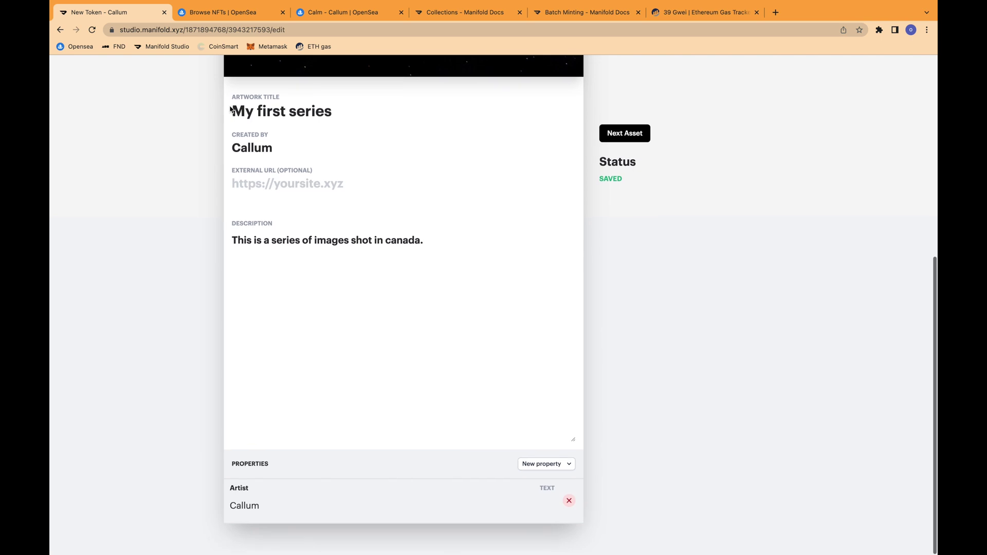
{"action": "left_click", "coordinate": [547, 468]}
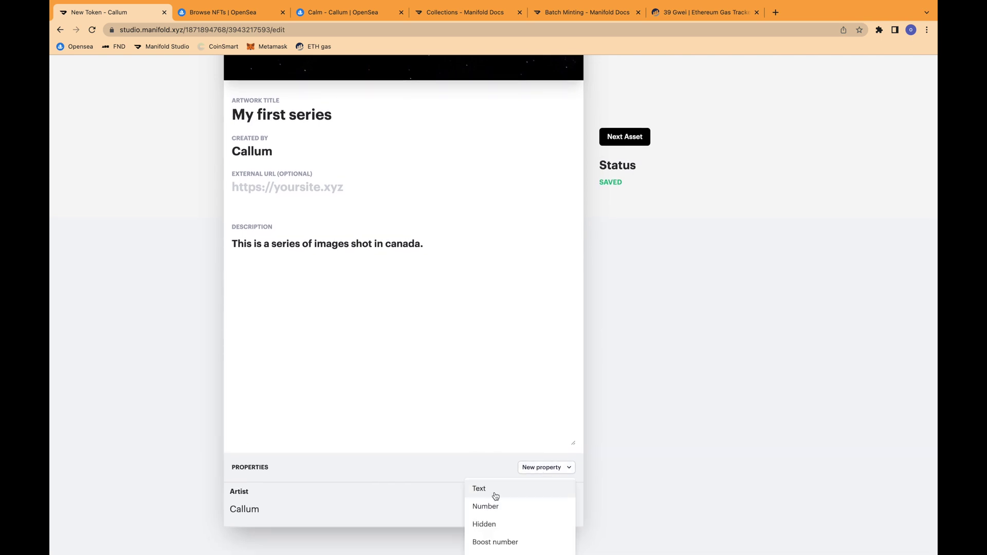
{"action": "left_click", "coordinate": [496, 497]}
{"action": "scroll", "coordinate": [300, 487], "scroll_direction": "down", "scroll_amount": 1}
{"action": "left_click", "coordinate": [262, 492]}
{"action": "type", "text": "Collection"}
{"action": "key", "text": "Return"}
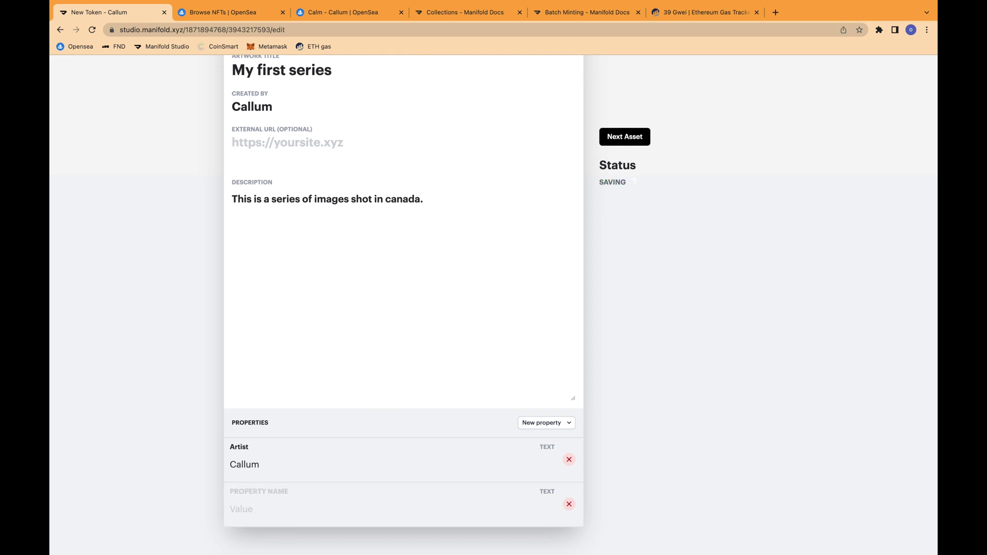
{"action": "left_click", "coordinate": [247, 514]}
{"action": "type", "text": "Genesis"}
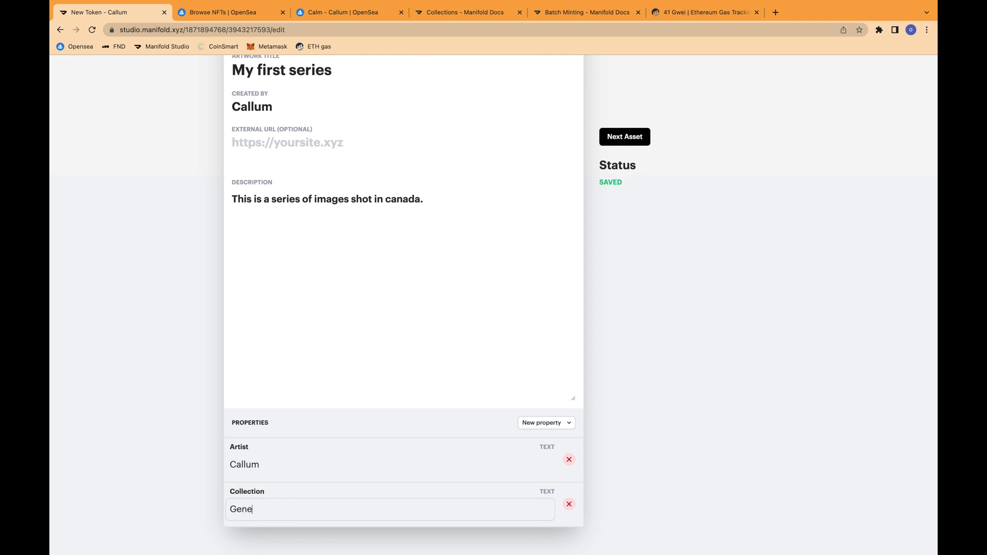
{"action": "left_click", "coordinate": [657, 454]}
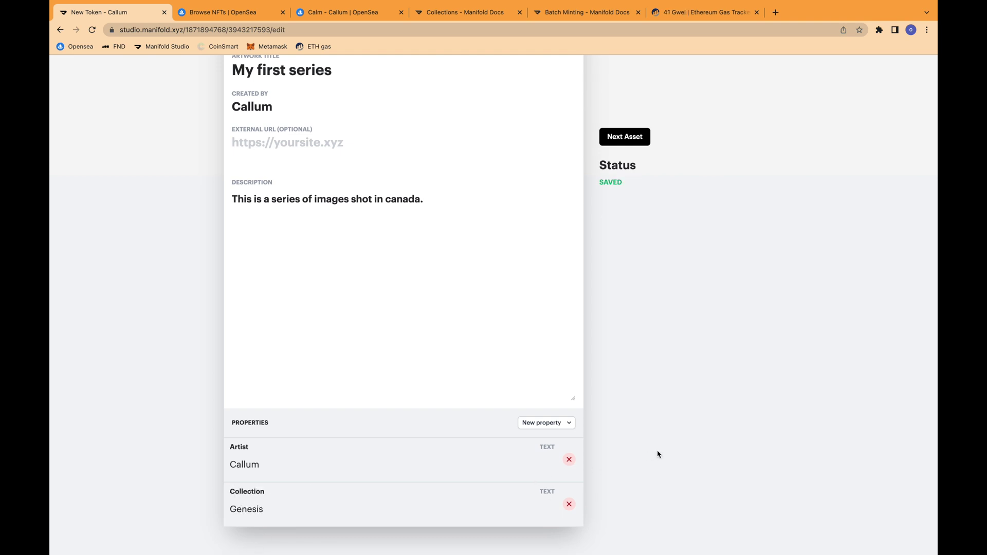
Move on to the lake image asset and add a text property named Collection
{"action": "scroll", "coordinate": [658, 455], "scroll_direction": "up", "scroll_amount": 10}
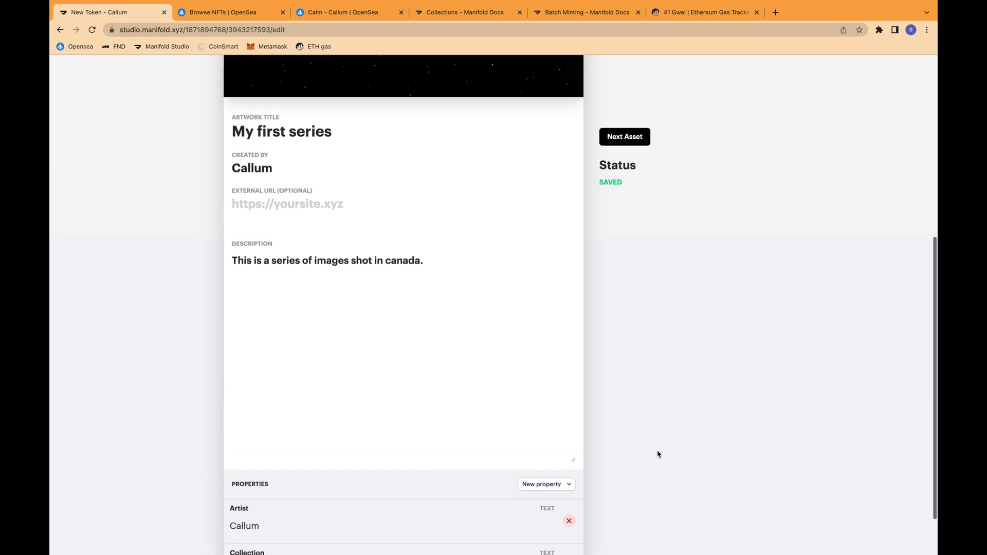
{"action": "left_click", "coordinate": [625, 137]}
{"action": "scroll", "coordinate": [503, 330], "scroll_direction": "down", "scroll_amount": 3}
{"action": "scroll", "coordinate": [504, 330], "scroll_direction": "down", "scroll_amount": 5}
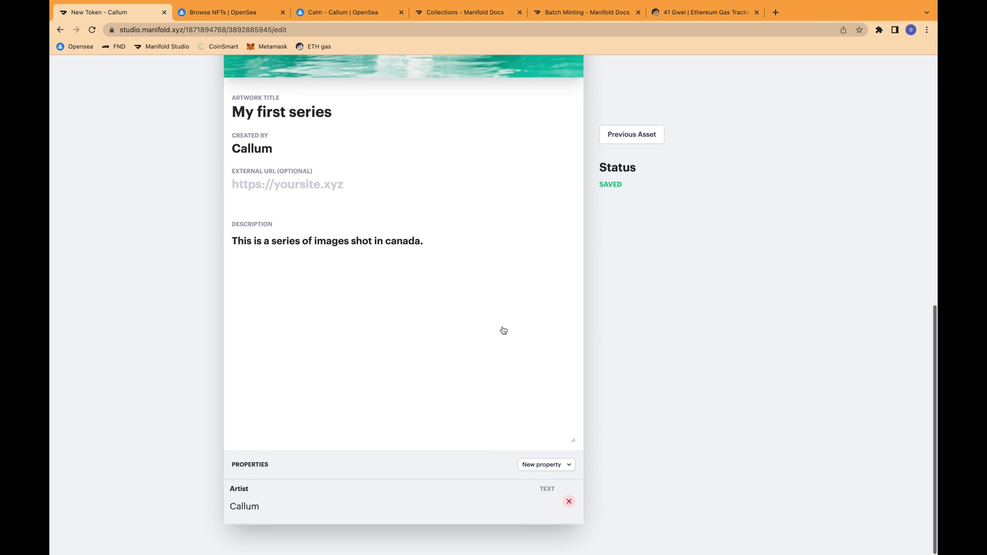
{"action": "left_click", "coordinate": [548, 468]}
{"action": "left_click", "coordinate": [517, 484]}
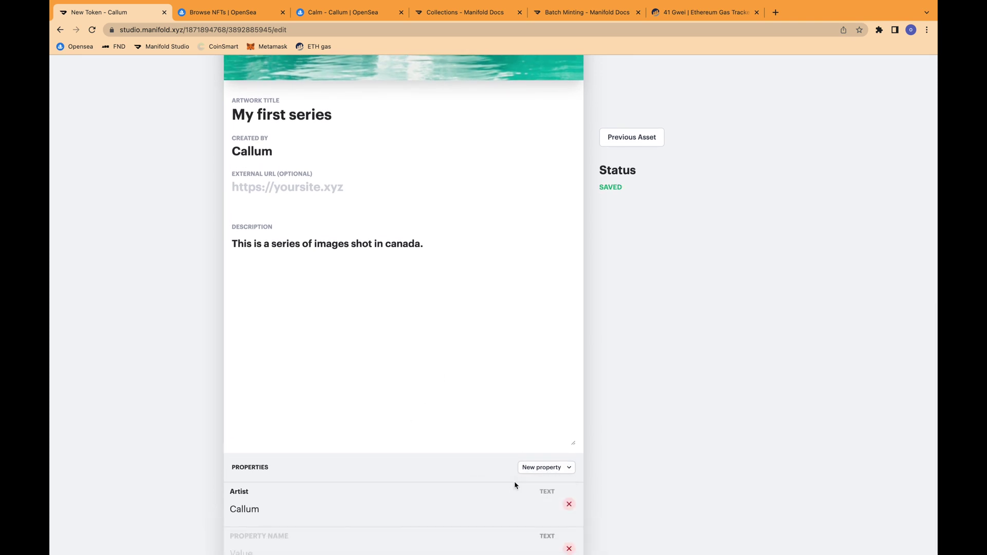
{"action": "scroll", "coordinate": [295, 479], "scroll_direction": "down", "scroll_amount": 1}
{"action": "left_click", "coordinate": [275, 493]}
{"action": "type", "text": "Collection"}
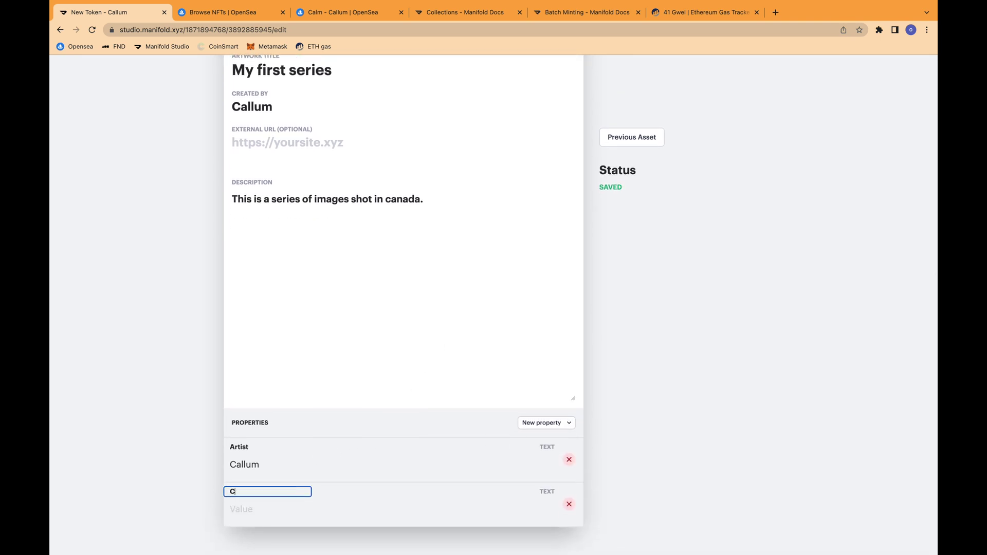
{"action": "key", "text": "Return"}
Set the lake asset's Collection property to Genesis and return to the series' asset list
{"action": "left_click", "coordinate": [249, 510]}
{"action": "type", "text": "Geneis"}
{"action": "key", "text": "BackSpace"}
{"action": "key", "text": "BackSpace"}
{"action": "type", "text": "sis"}
{"action": "left_click", "coordinate": [651, 425]}
{"action": "scroll", "coordinate": [651, 426], "scroll_direction": "up", "scroll_amount": 6}
{"action": "scroll", "coordinate": [650, 426], "scroll_direction": "up", "scroll_amount": 5}
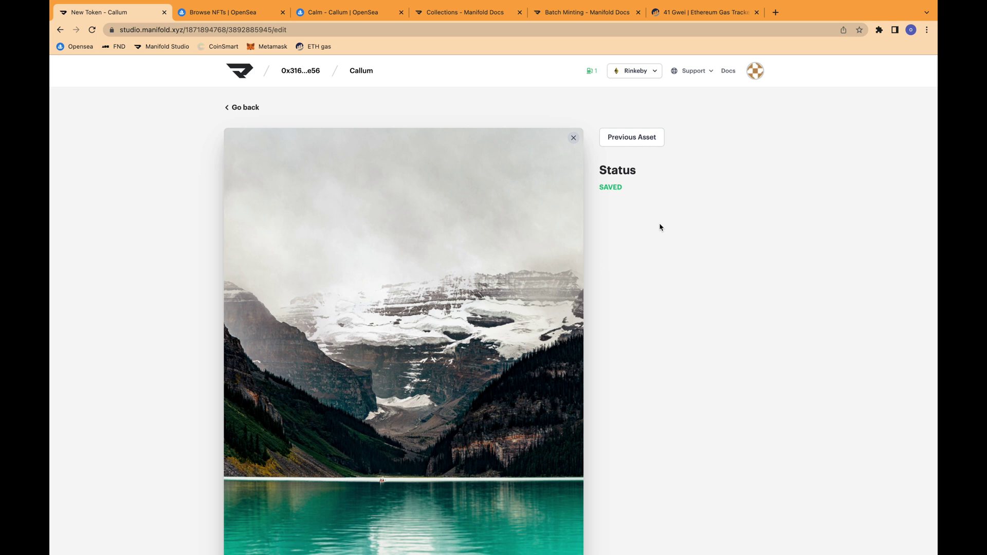
{"action": "left_click", "coordinate": [241, 107]}
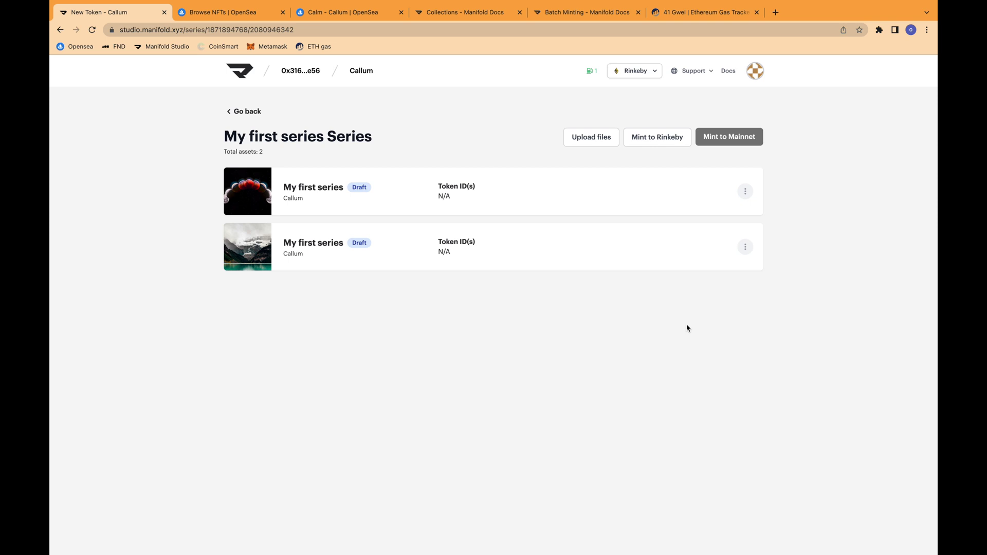
Mint the two-asset series to the Rinkeby test network, confirming the extension registration and each following contract interaction in the wallet
{"action": "left_click", "coordinate": [657, 140]}
{"action": "left_click", "coordinate": [558, 331]}
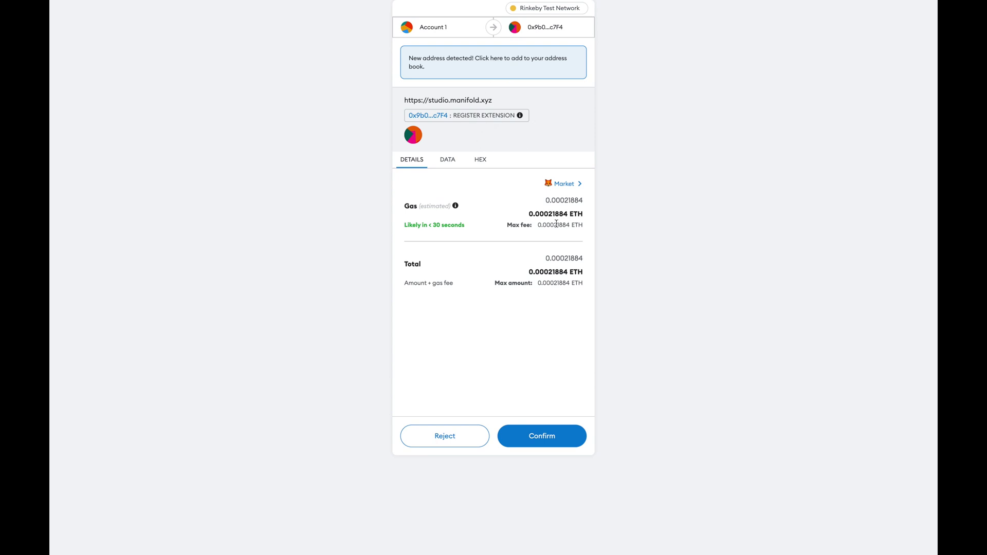
{"action": "left_click", "coordinate": [555, 437]}
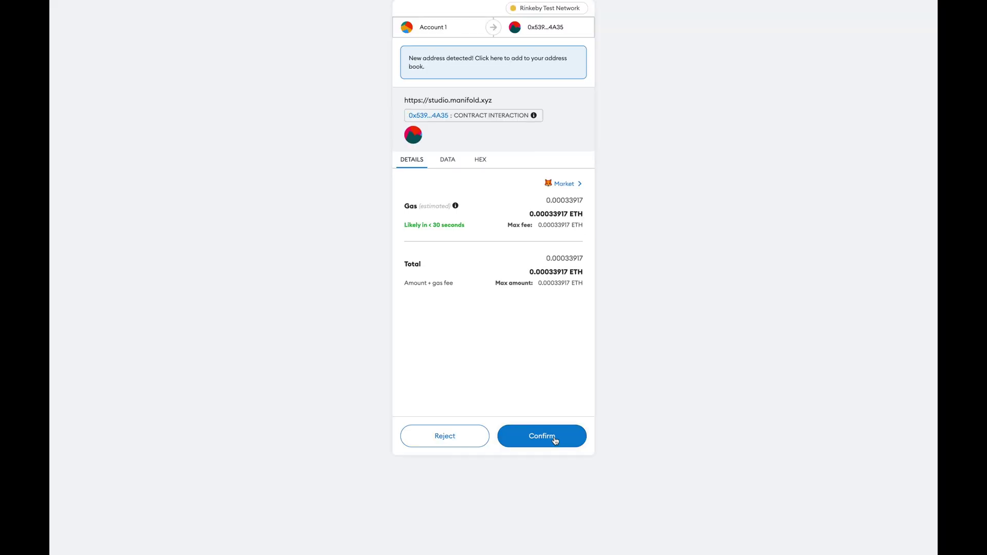
{"action": "left_click", "coordinate": [554, 438]}
{"action": "left_click", "coordinate": [550, 438]}
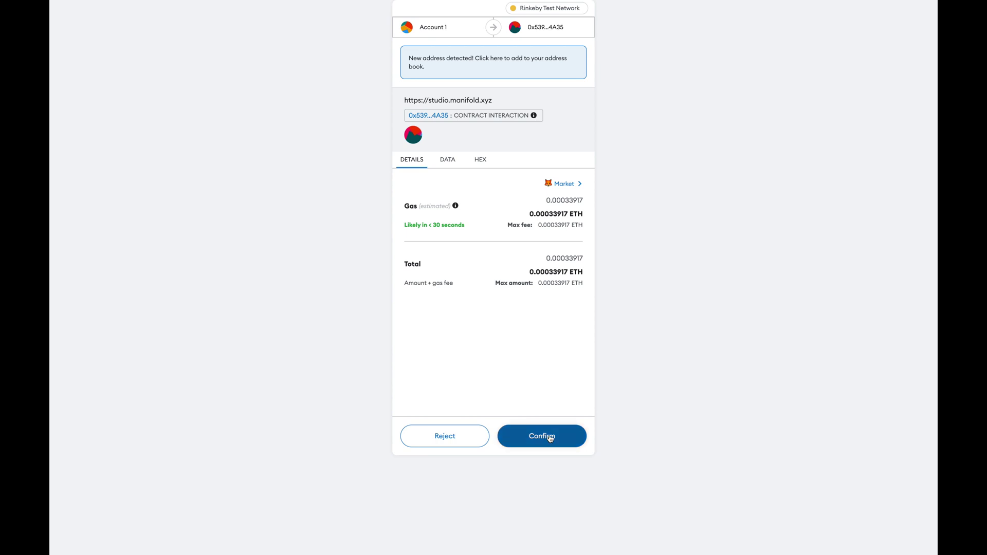
{"action": "left_click", "coordinate": [549, 438]}
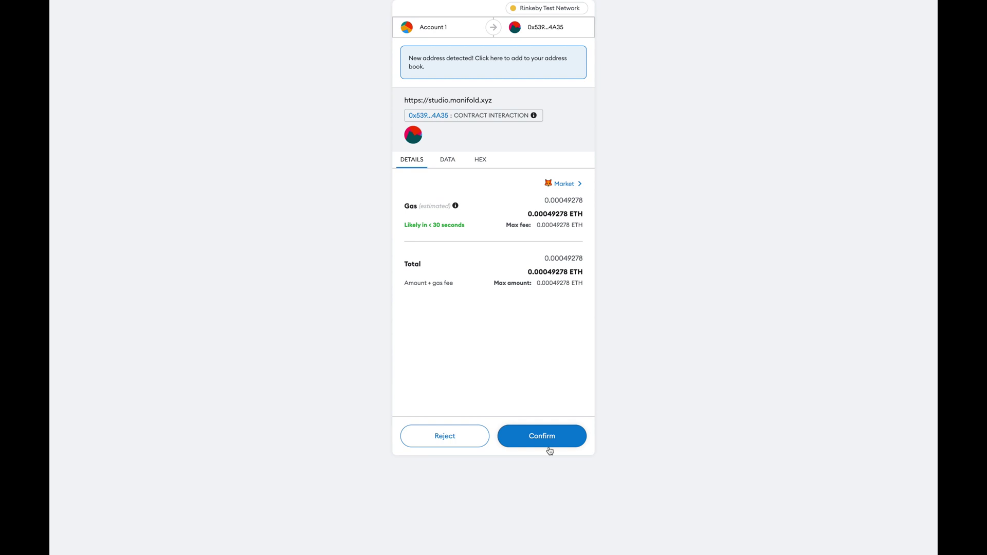
{"action": "left_click", "coordinate": [548, 437]}
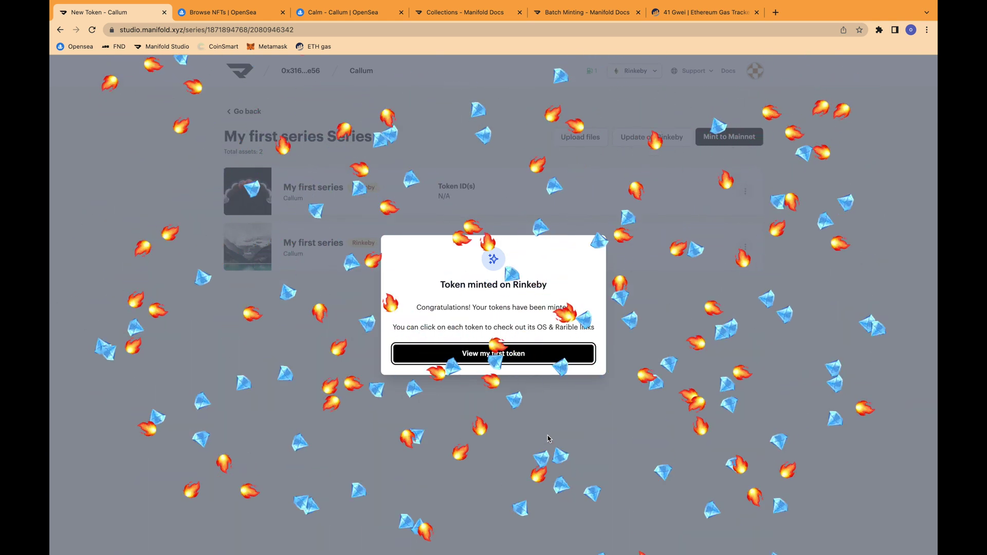
Open the first minted token and view it on OpenSea, examining its title, description and properties
{"action": "left_click", "coordinate": [496, 357]}
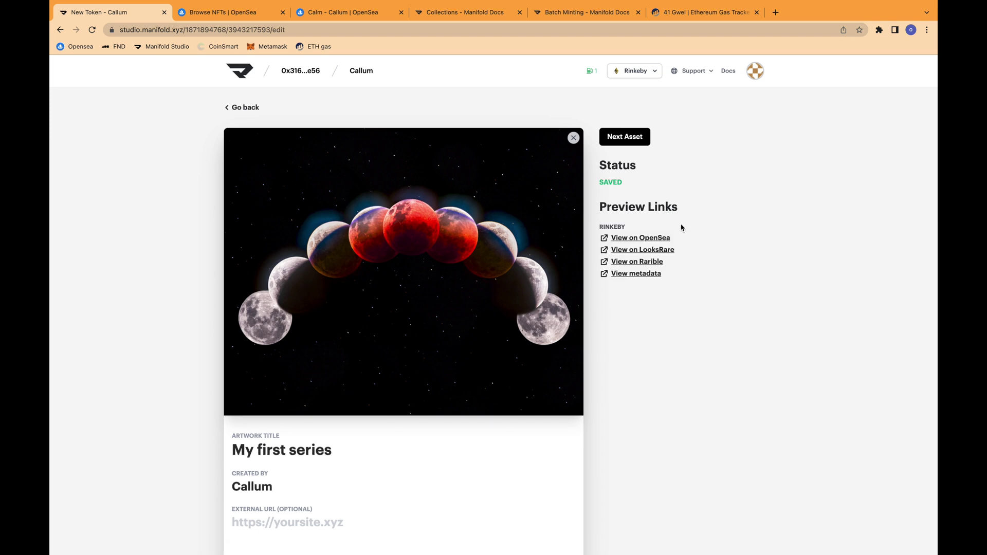
{"action": "left_click", "coordinate": [659, 238]}
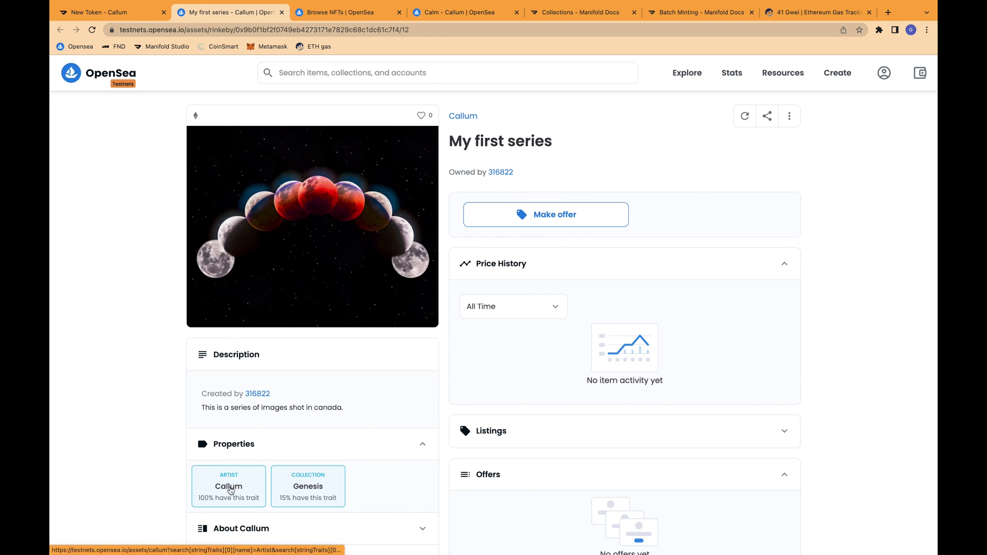
{"action": "left_click_drag", "start_coordinate": [450, 142], "coordinate": [556, 142]}
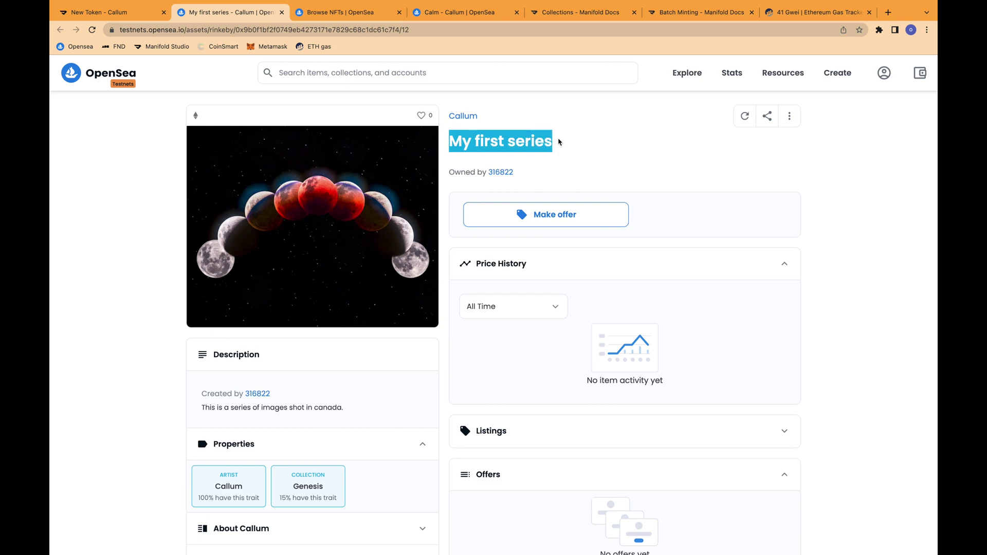
{"action": "left_click", "coordinate": [564, 142]}
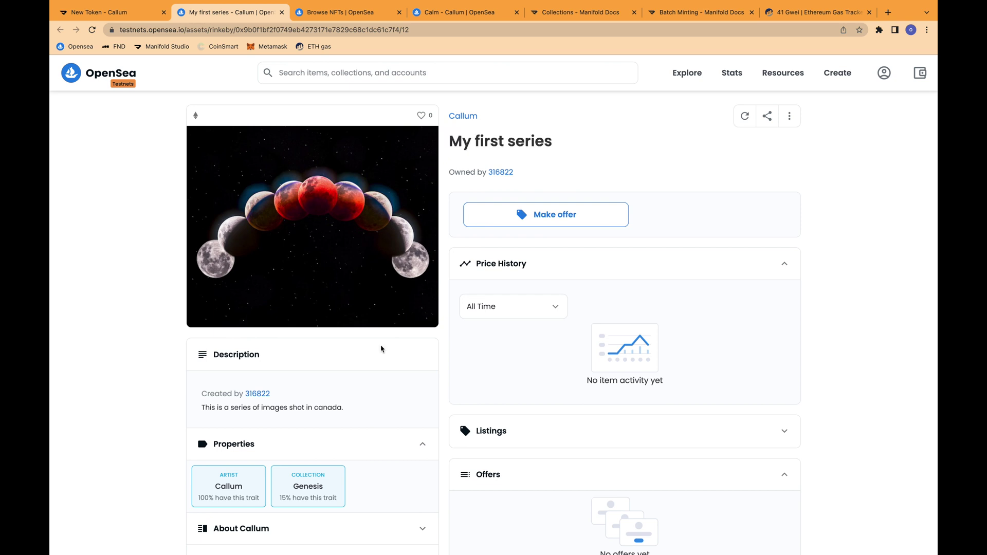
{"action": "scroll", "coordinate": [381, 347], "scroll_direction": "down", "scroll_amount": 2}
{"action": "scroll", "coordinate": [381, 350], "scroll_direction": "down", "scroll_amount": 1}
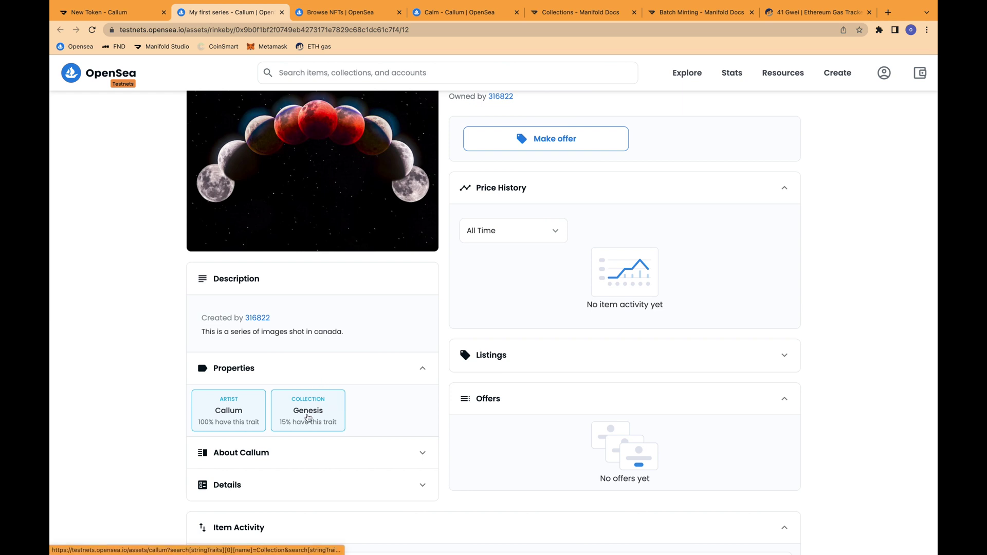
List the OpenSea items sharing the Collection property Genesis, and return to the token's page in Manifold Studio
{"action": "left_click", "coordinate": [308, 417]}
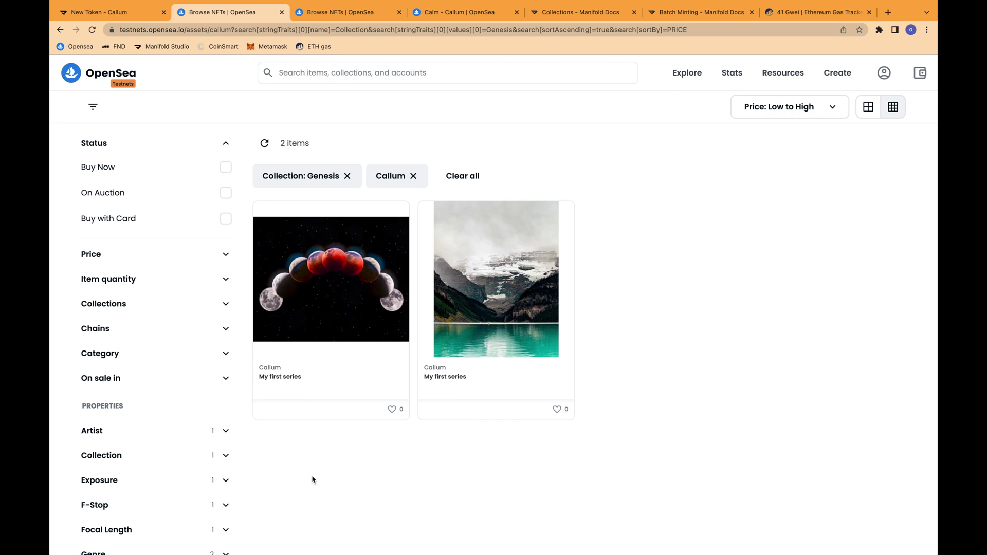
{"action": "scroll", "coordinate": [313, 478], "scroll_direction": "down", "scroll_amount": 1}
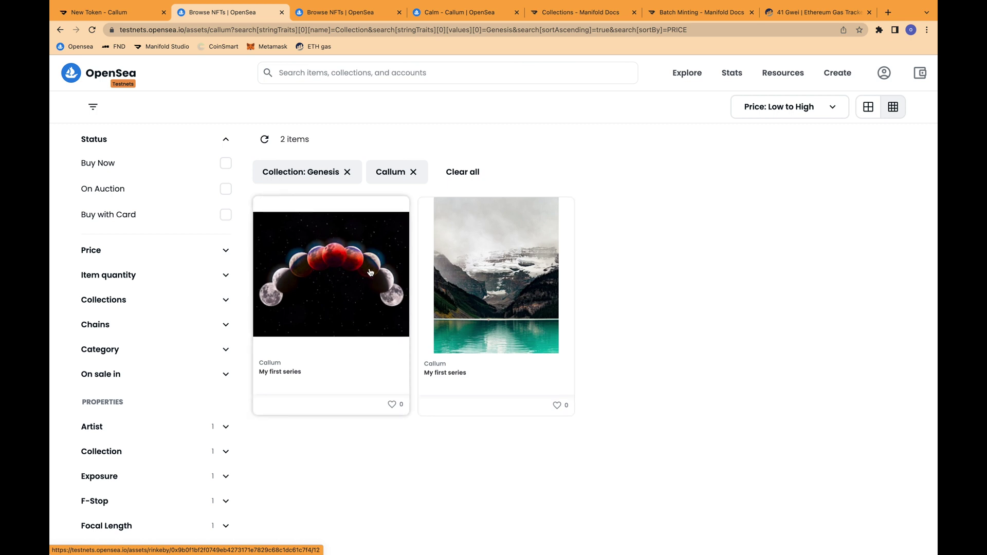
{"action": "left_click", "coordinate": [99, 12]}
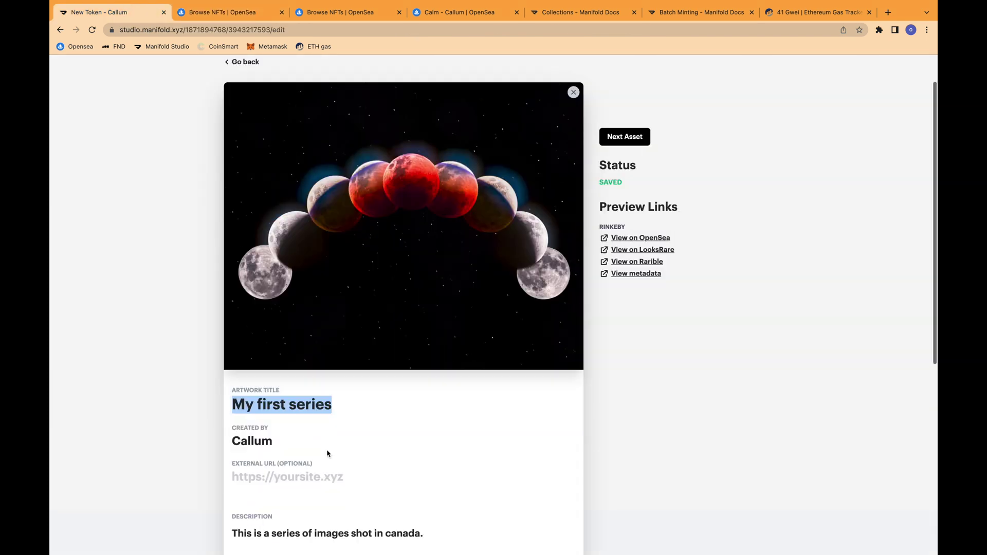
{"action": "scroll", "coordinate": [328, 454], "scroll_direction": "up", "scroll_amount": 2}
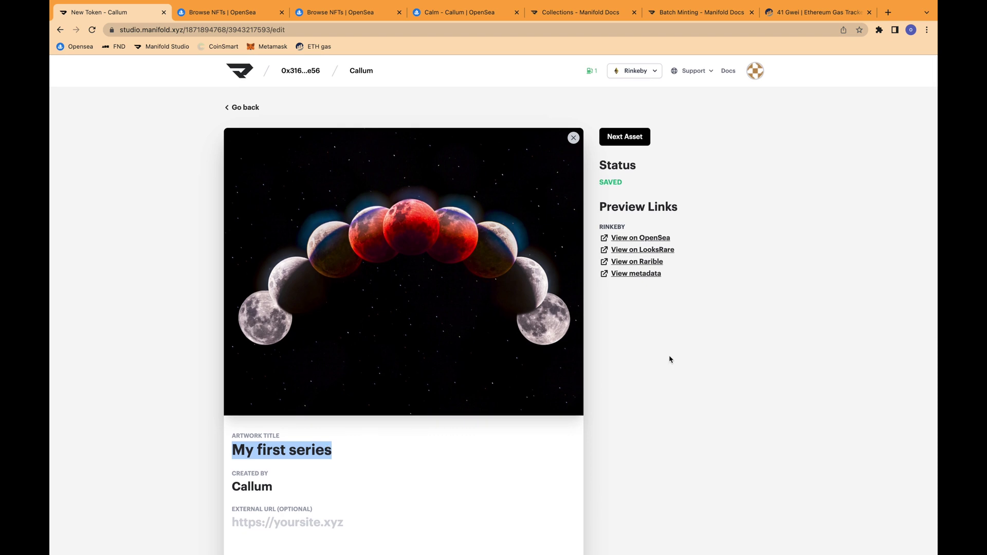
Switch back to the filtered OpenSea listing and expand the Collection and Genre property filters to examine their values
{"action": "key", "text": "ctrl+Tab"}
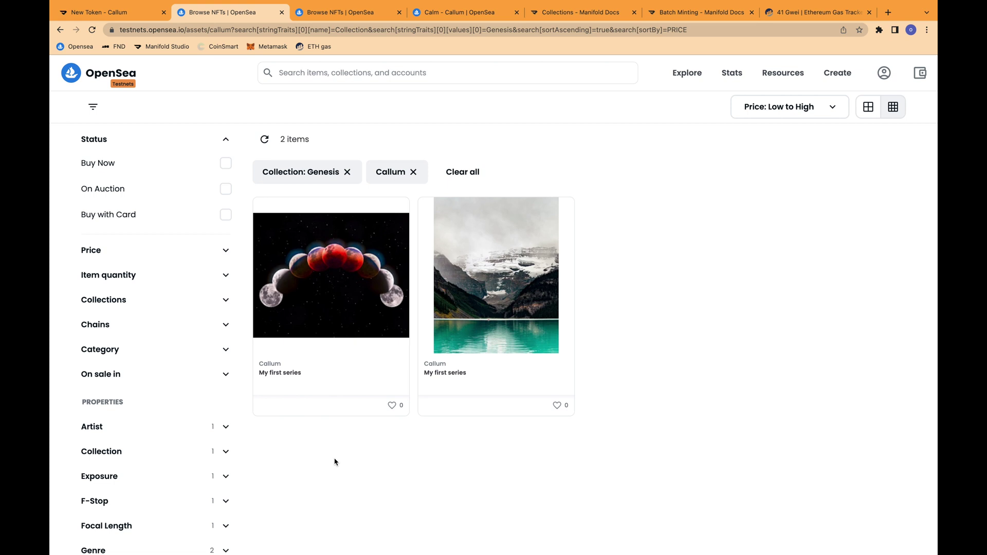
{"action": "scroll", "coordinate": [169, 424], "scroll_direction": "down", "scroll_amount": 1}
{"action": "scroll", "coordinate": [168, 424], "scroll_direction": "down", "scroll_amount": 1}
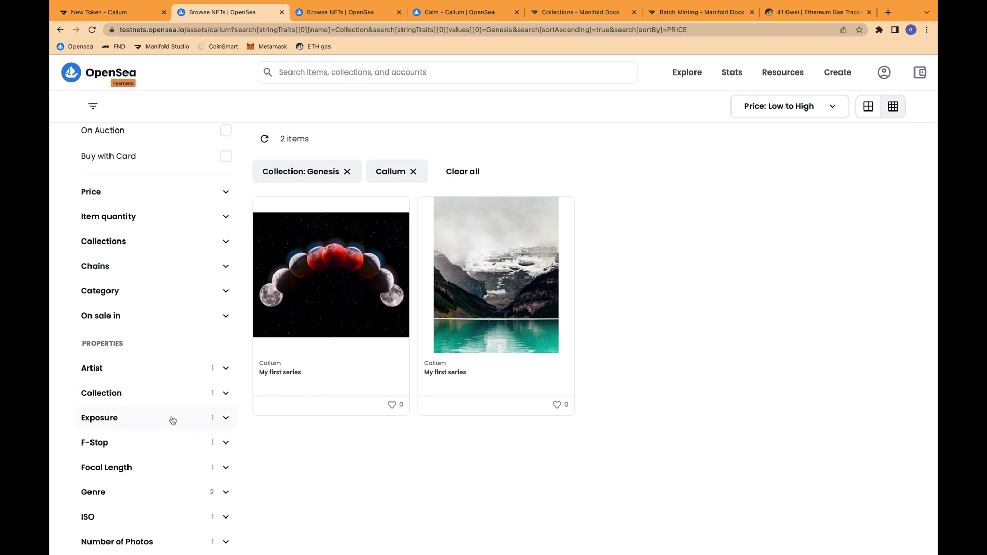
{"action": "left_click", "coordinate": [225, 395]}
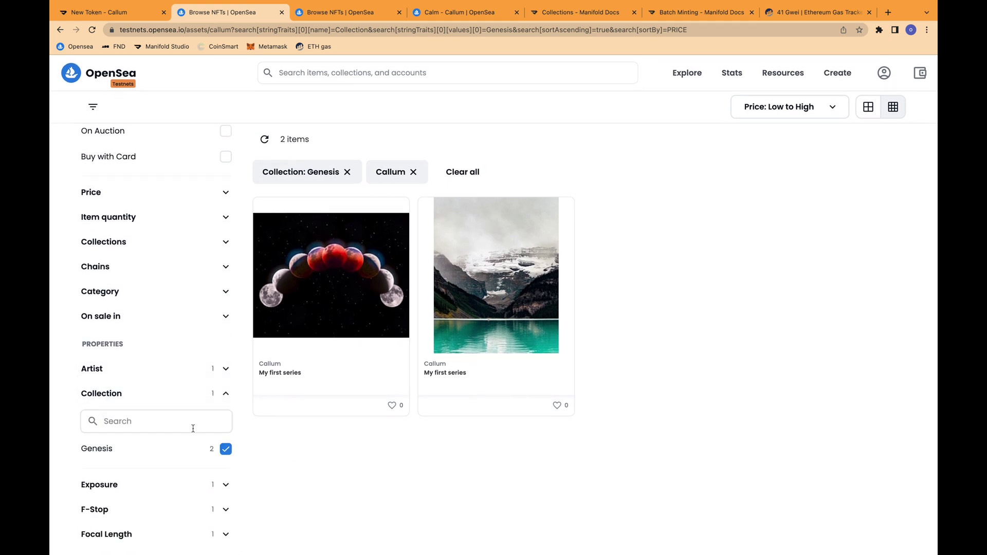
{"action": "scroll", "coordinate": [164, 452], "scroll_direction": "down", "scroll_amount": 2}
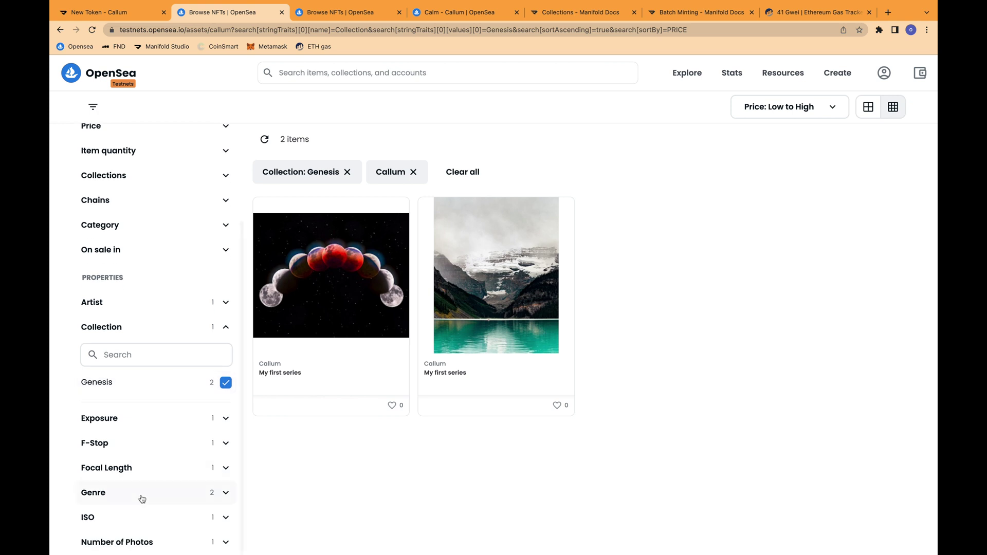
{"action": "left_click", "coordinate": [181, 498]}
{"action": "scroll", "coordinate": [152, 481], "scroll_direction": "down", "scroll_amount": 4}
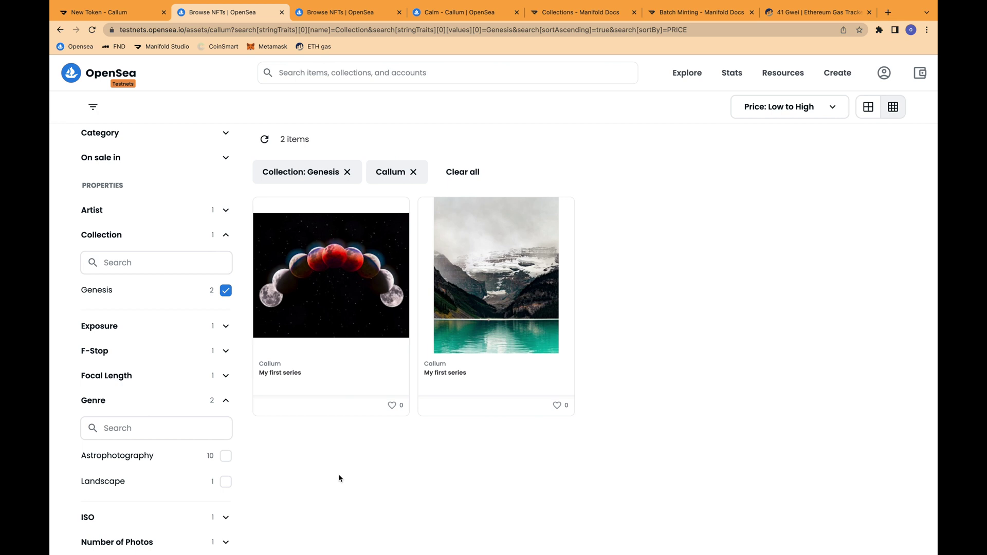
Return to Manifold Studio, create a new single token and upload the Mara Lake image from the NFTs folder
{"action": "key", "text": "ctrl+shift+Tab"}
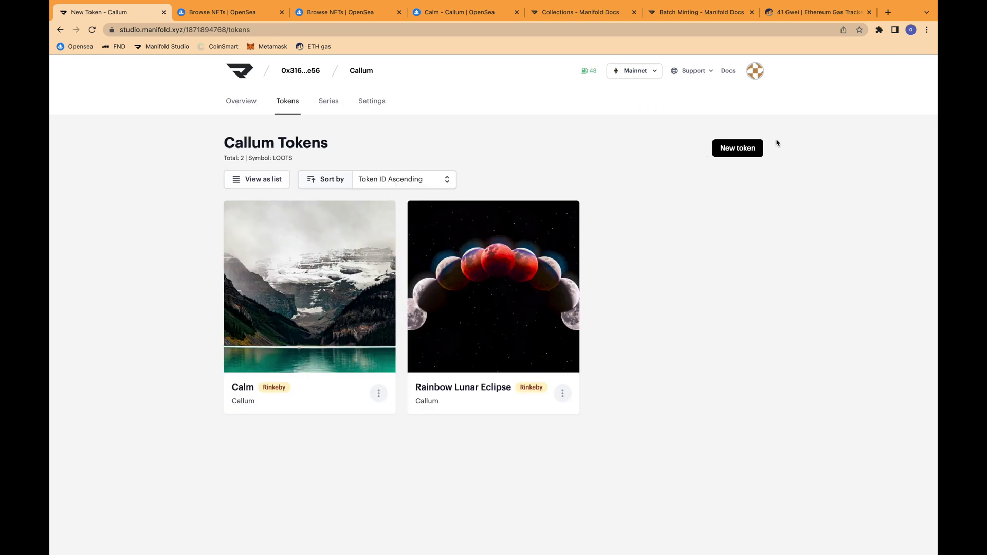
{"action": "left_click", "coordinate": [738, 148]}
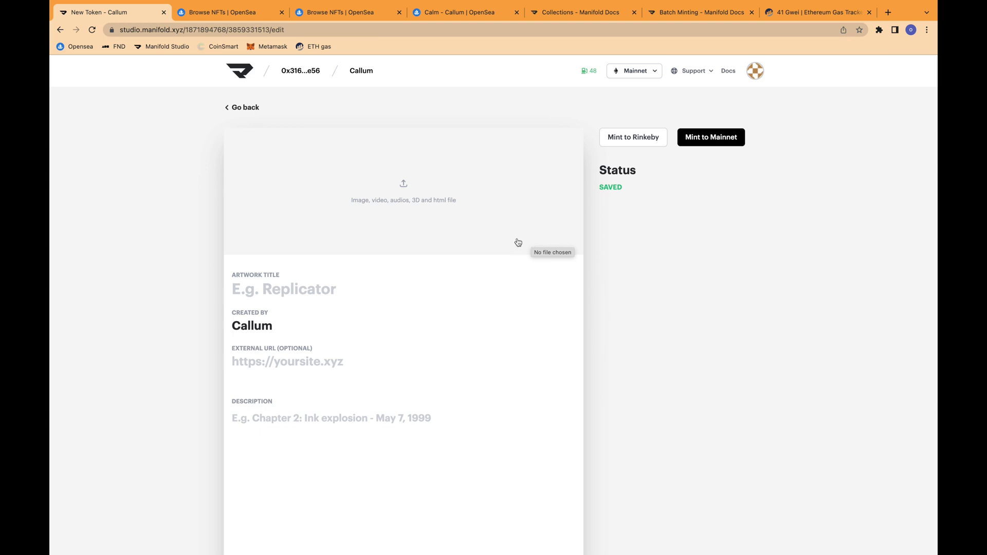
{"action": "left_click", "coordinate": [416, 185]}
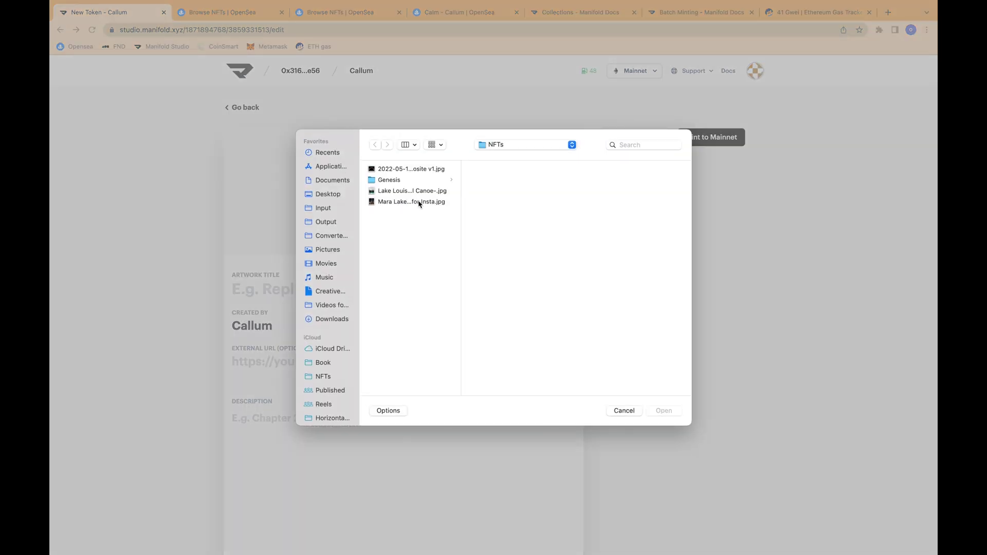
{"action": "double_click", "coordinate": [419, 202]}
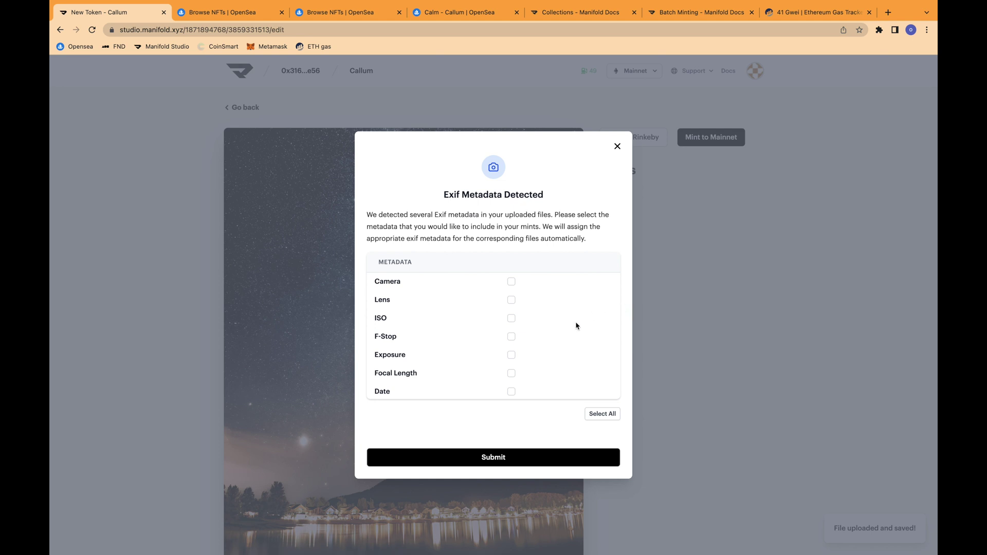
Include all detected Exif metadata fields in the new token and submit the selection
{"action": "scroll", "coordinate": [577, 326], "scroll_direction": "down", "scroll_amount": 1}
{"action": "left_click", "coordinate": [605, 421]}
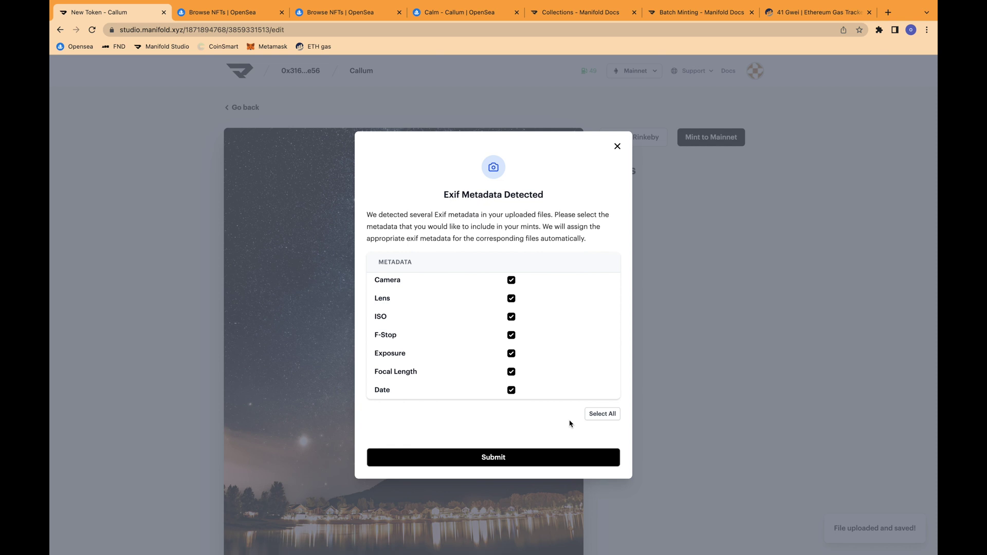
{"action": "left_click", "coordinate": [516, 458]}
{"action": "scroll", "coordinate": [622, 363], "scroll_direction": "down", "scroll_amount": 5}
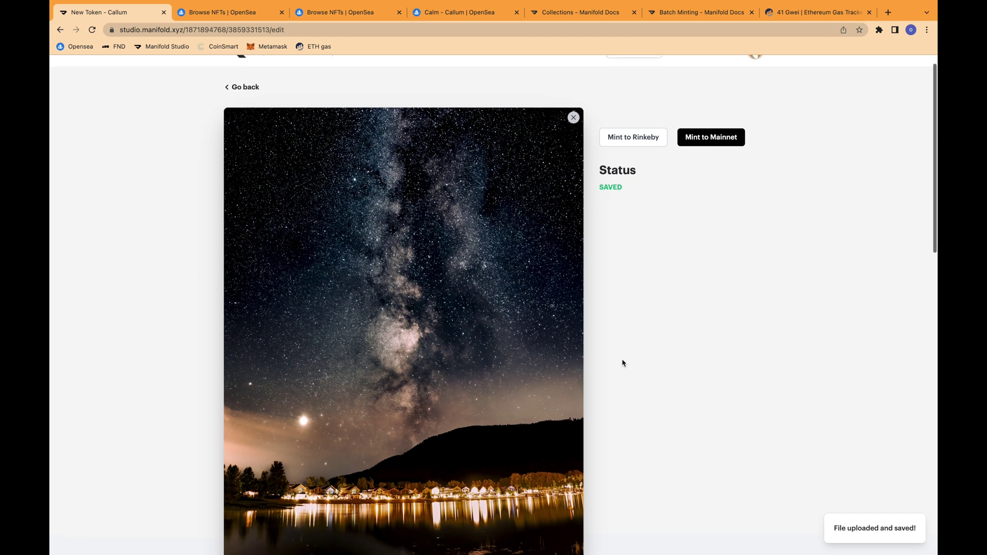
Set the new token's artwork title to Milky Way
{"action": "scroll", "coordinate": [464, 366], "scroll_direction": "up", "scroll_amount": 4}
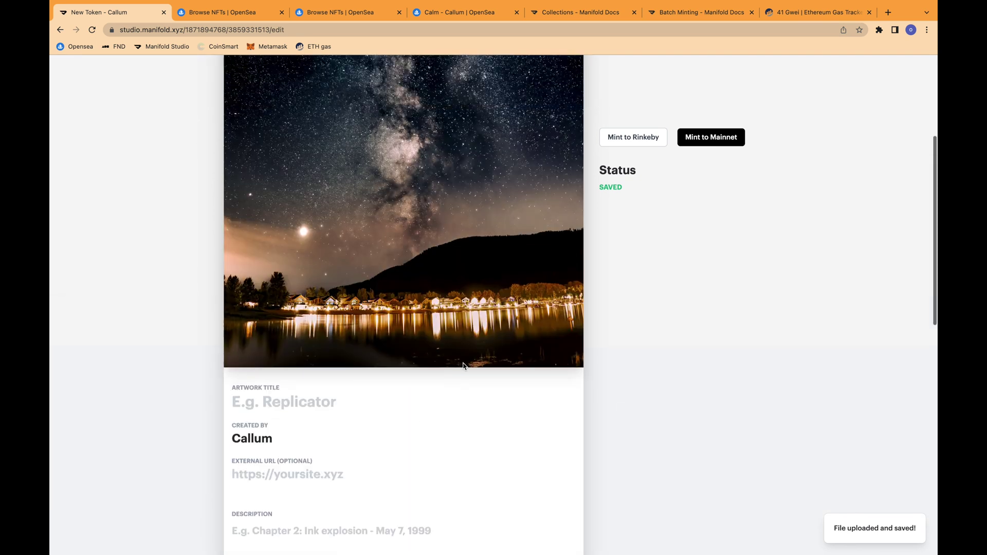
{"action": "scroll", "coordinate": [464, 367], "scroll_direction": "down", "scroll_amount": 1}
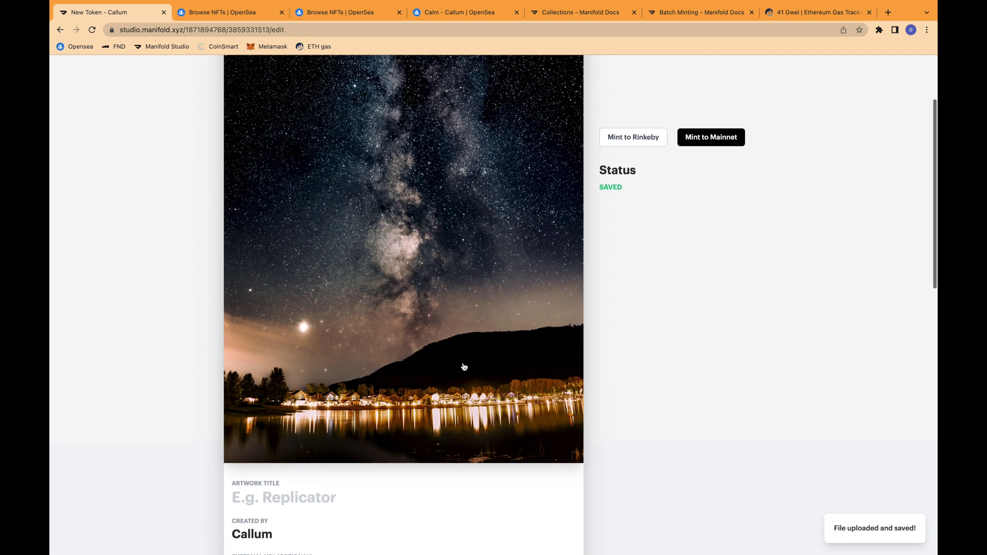
{"action": "left_click", "coordinate": [310, 479]}
{"action": "type", "text": "Milky Way"}
Add a text property named Collection with the value Genesis to the Milky Way token
{"action": "scroll", "coordinate": [410, 513], "scroll_direction": "down", "scroll_amount": 9}
{"action": "scroll", "coordinate": [453, 453], "scroll_direction": "down", "scroll_amount": 4}
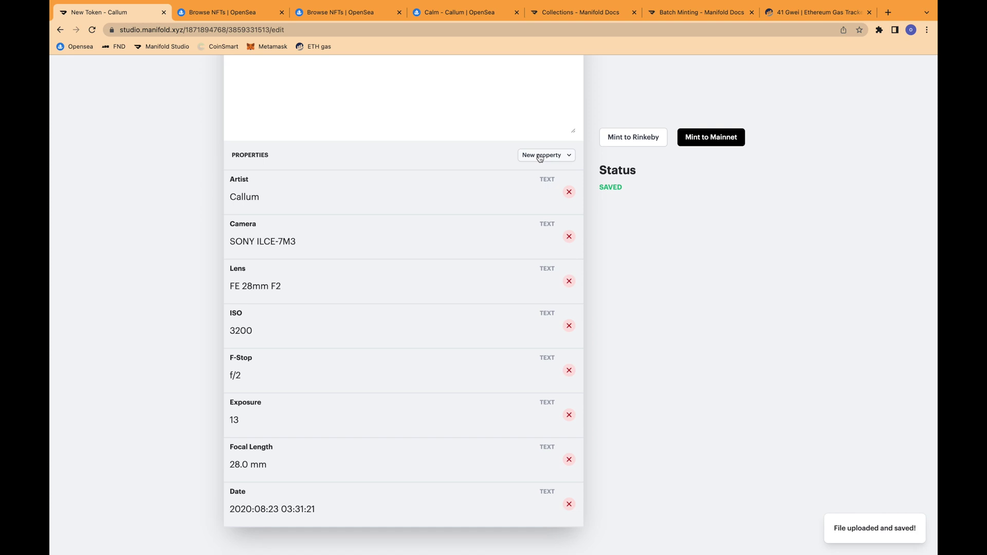
{"action": "left_click", "coordinate": [540, 157]}
{"action": "left_click", "coordinate": [505, 175]}
{"action": "left_click", "coordinate": [247, 536]}
{"action": "type", "text": "Collection"}
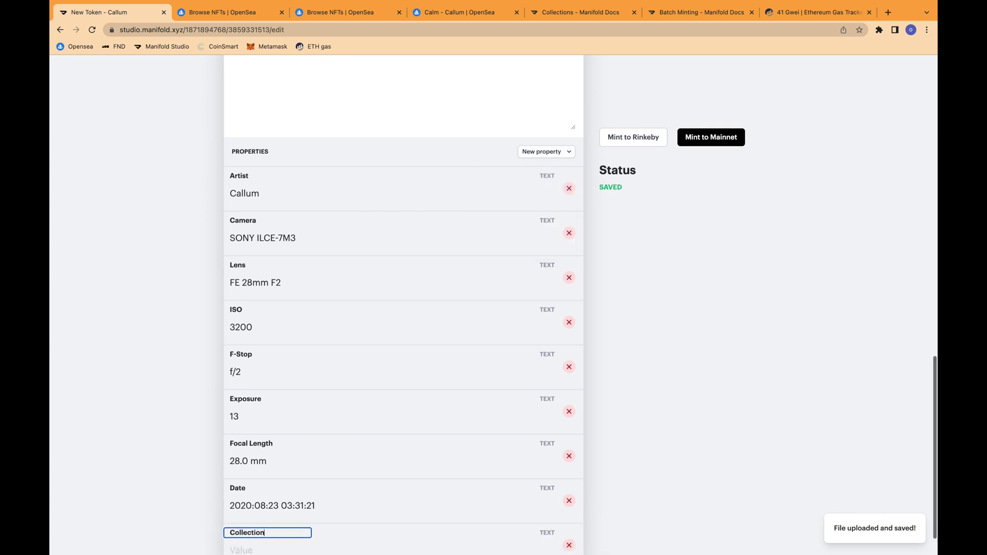
{"action": "scroll", "coordinate": [308, 463], "scroll_direction": "down", "scroll_amount": 1}
{"action": "left_click", "coordinate": [258, 506]}
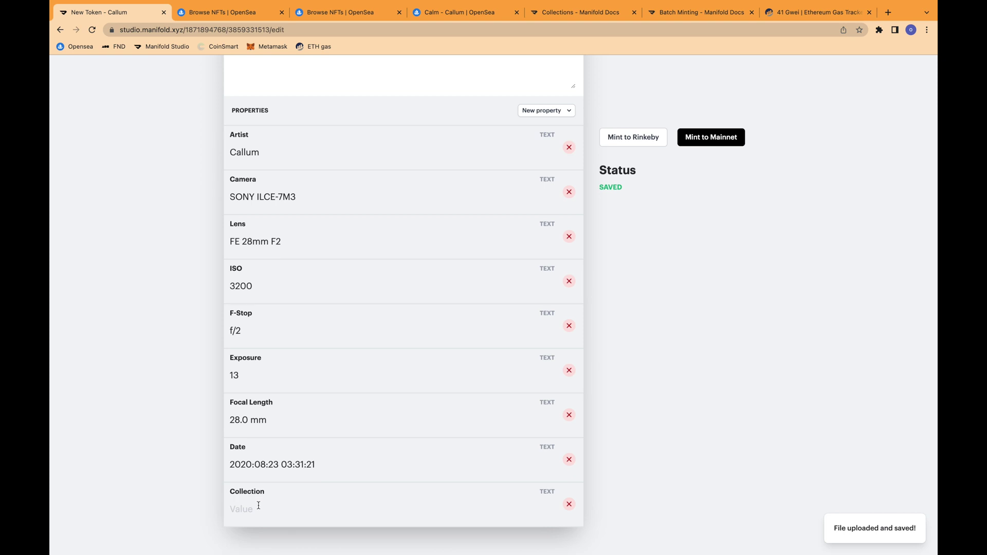
{"action": "type", "text": "Genesis"}
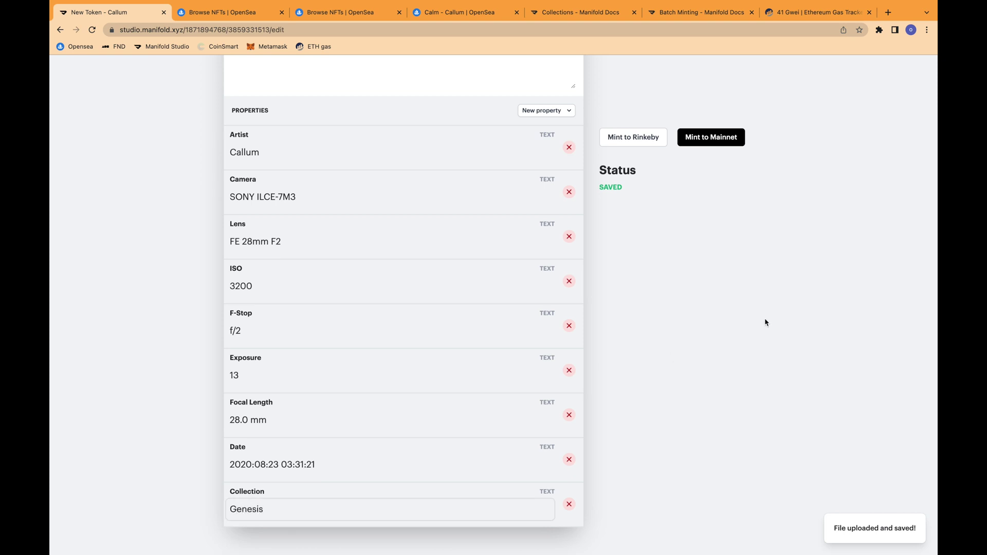
Mint the Milky Way token to Rinkeby with yourself as recipient, confirm the wallet transaction and open the minted token on OpenSea
{"action": "scroll", "coordinate": [765, 322], "scroll_direction": "up", "scroll_amount": 15}
{"action": "left_click", "coordinate": [627, 141]}
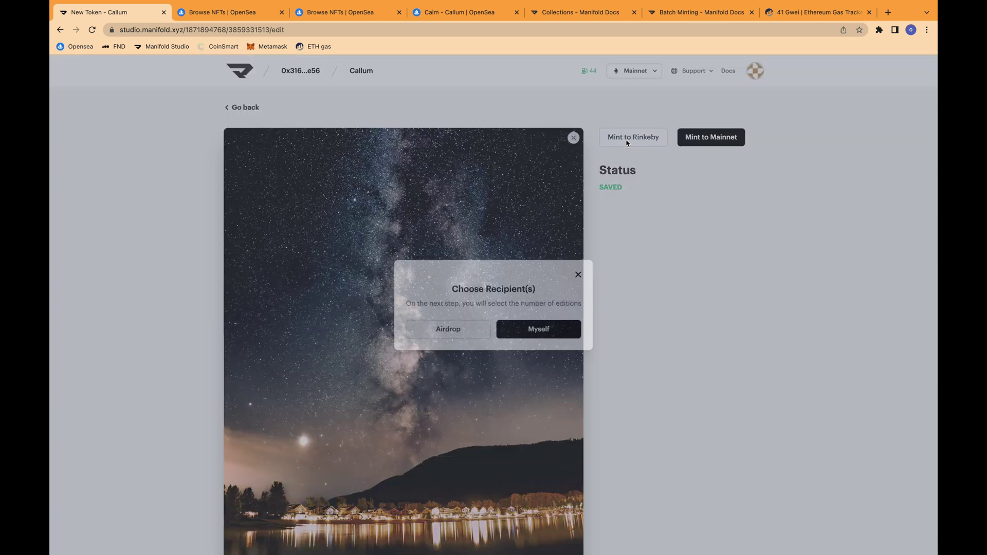
{"action": "left_click", "coordinate": [537, 331]}
{"action": "left_click", "coordinate": [544, 361]}
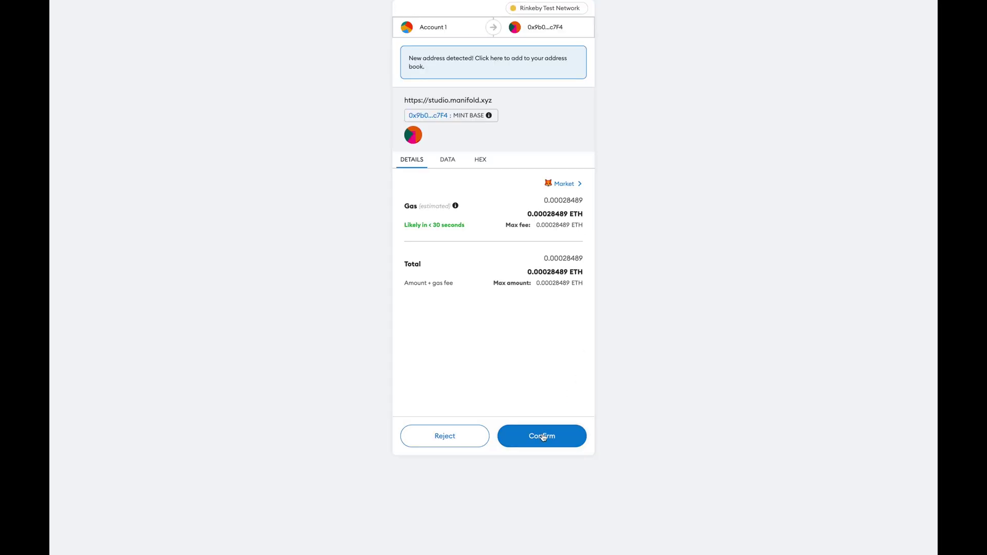
{"action": "left_click", "coordinate": [543, 437]}
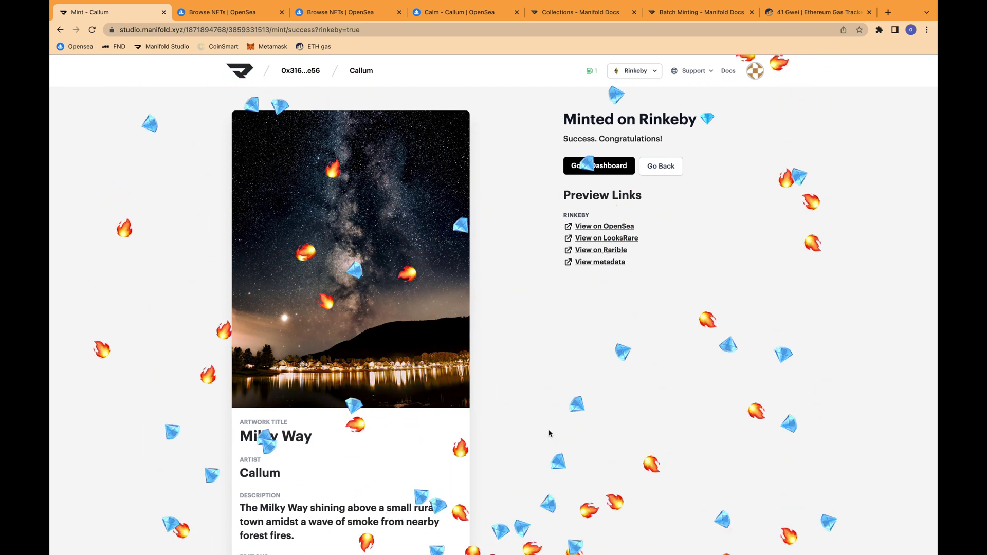
{"action": "left_click", "coordinate": [606, 227]}
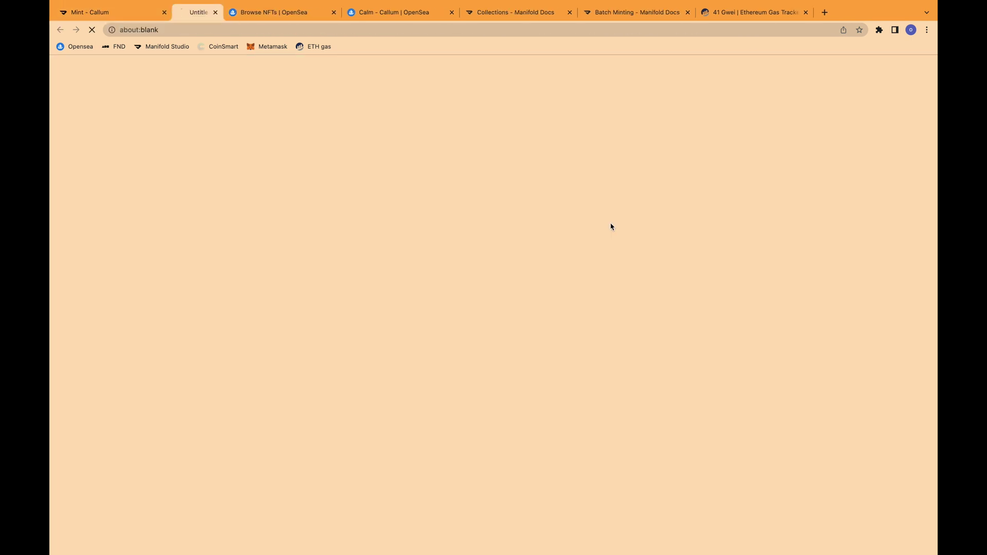
Review the Milky Way token's properties on OpenSea and list the items that share its Collection trait Genesis
{"action": "scroll", "coordinate": [528, 293], "scroll_direction": "down", "scroll_amount": 5}
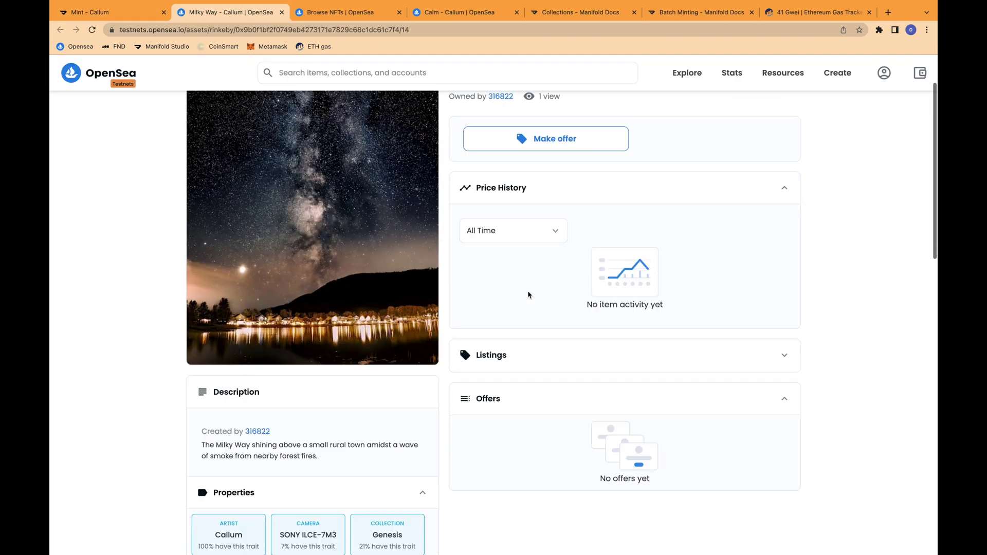
{"action": "scroll", "coordinate": [529, 294], "scroll_direction": "down", "scroll_amount": 2}
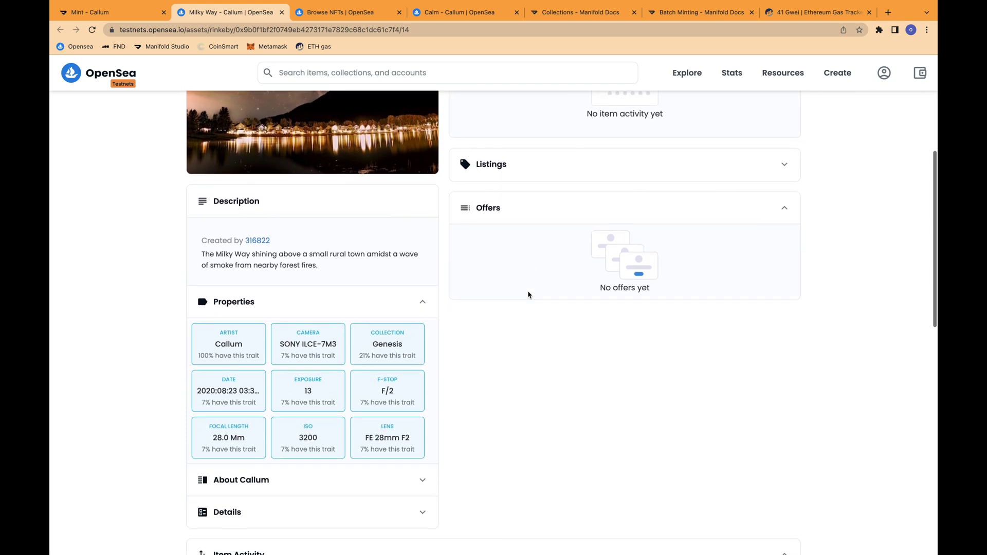
{"action": "scroll", "coordinate": [529, 295], "scroll_direction": "up", "scroll_amount": 5}
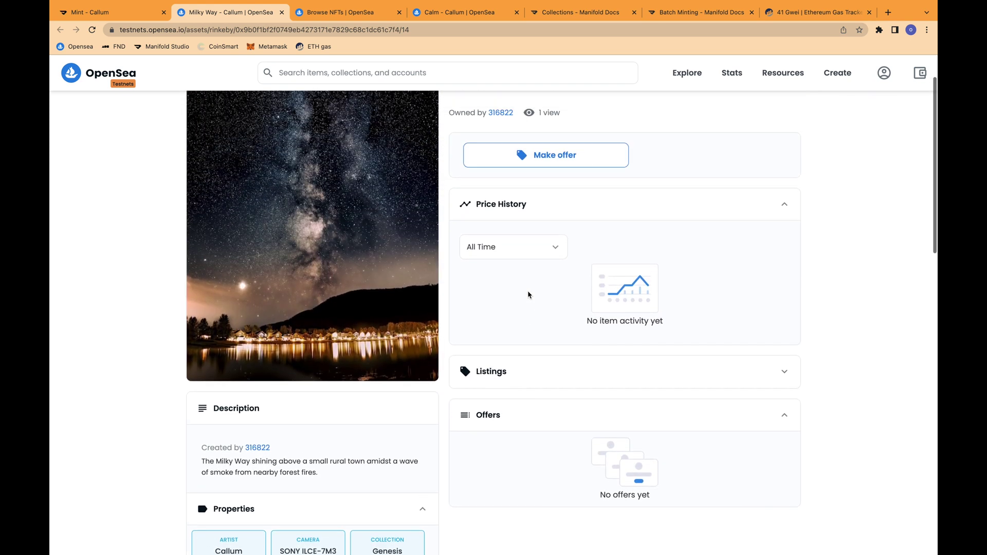
{"action": "scroll", "coordinate": [528, 294], "scroll_direction": "down", "scroll_amount": 3}
{"action": "scroll", "coordinate": [529, 293], "scroll_direction": "down", "scroll_amount": 3}
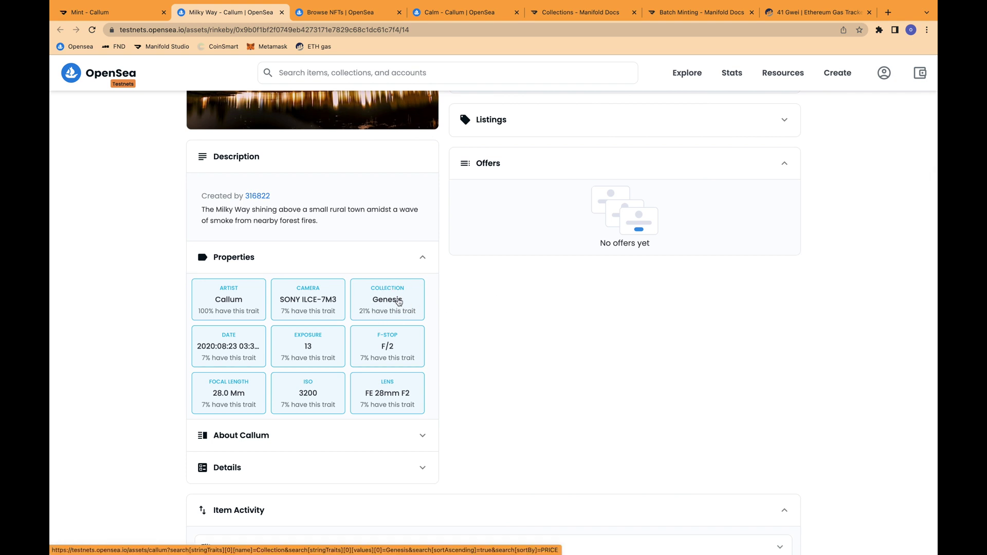
{"action": "left_click", "coordinate": [400, 304]}
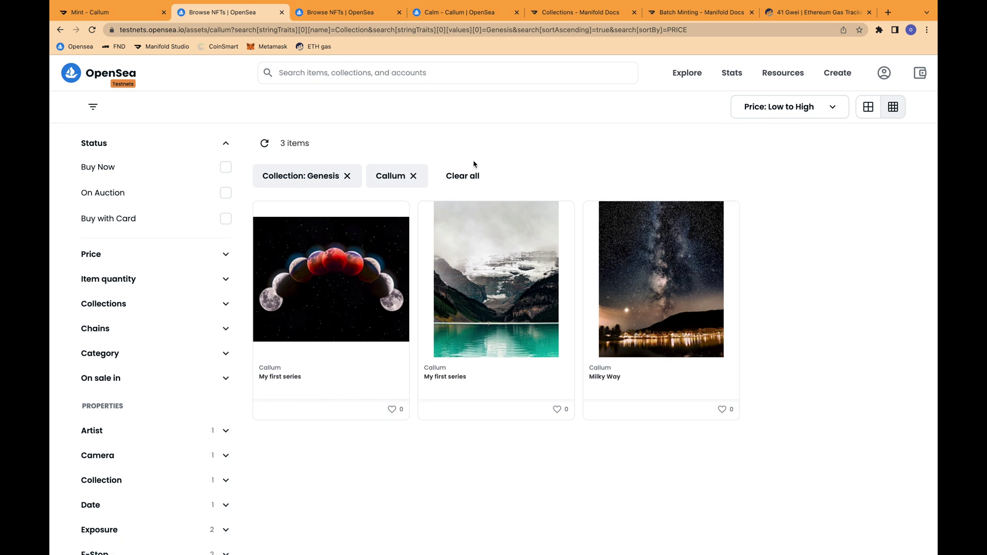
Switch back to Manifold Studio and create a series titled Africa with the artist's name and description "Some of my favourite shots from a life changing trip"
{"action": "left_click", "coordinate": [110, 13]}
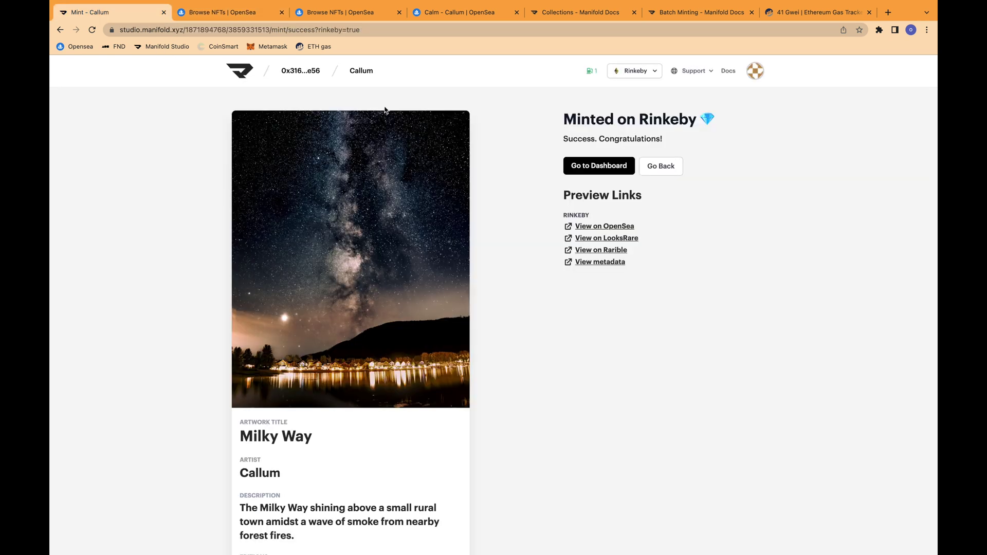
{"action": "left_click", "coordinate": [615, 177]}
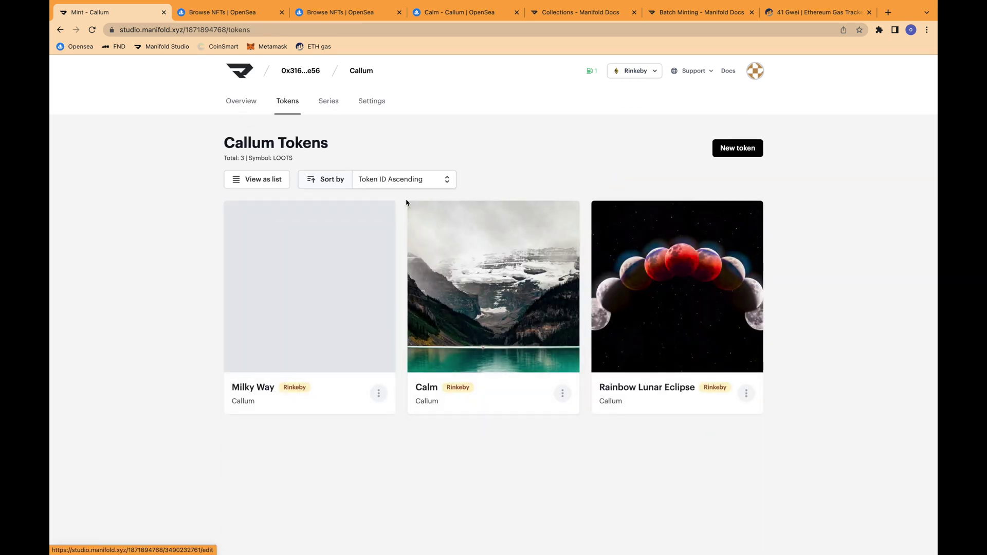
{"action": "left_click", "coordinate": [329, 101]}
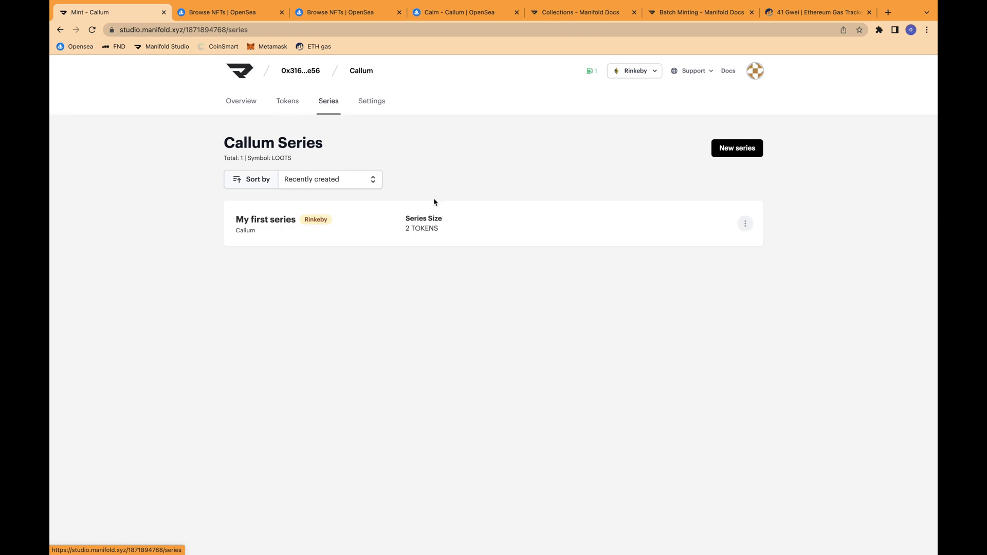
{"action": "left_click", "coordinate": [729, 149]}
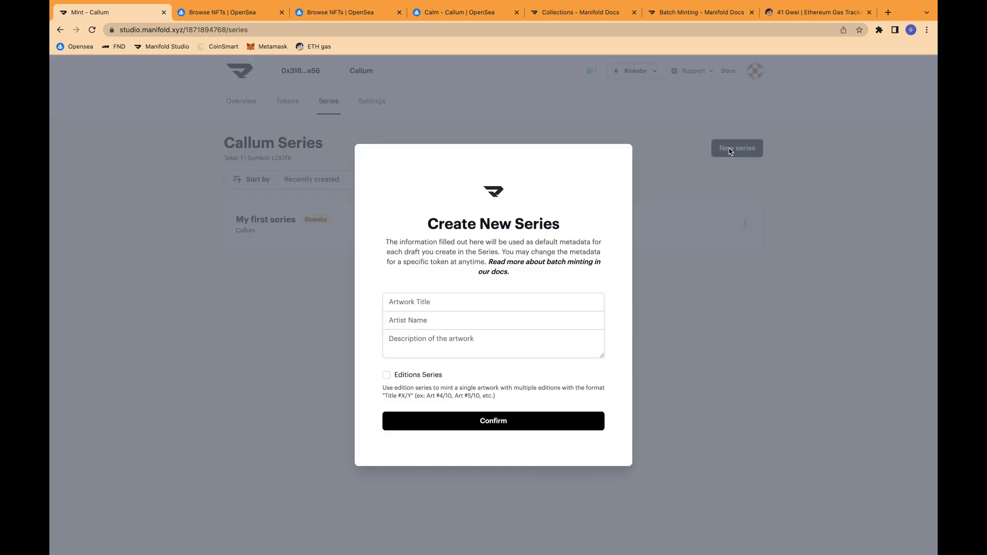
{"action": "left_click", "coordinate": [433, 301]}
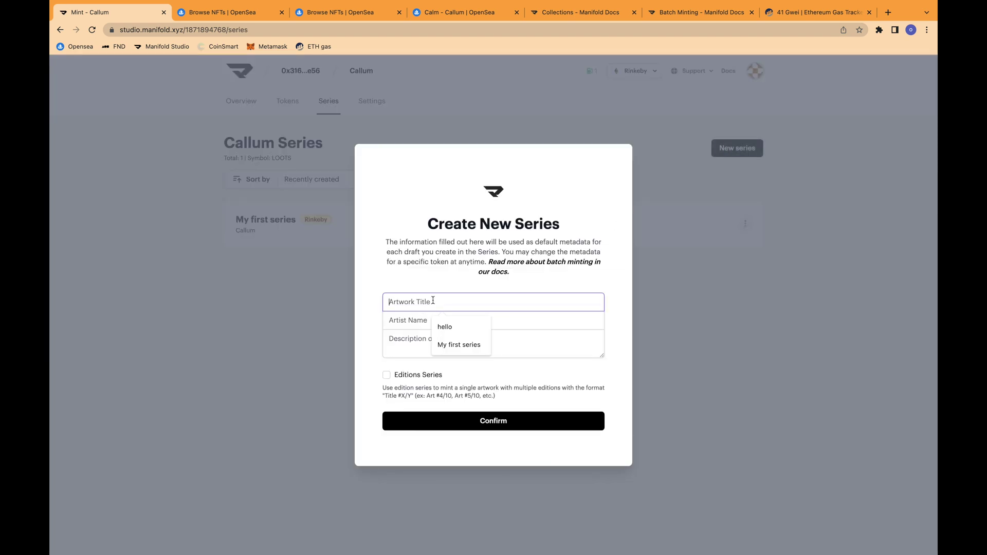
{"action": "type", "text": "Africa"}
{"action": "key", "text": "Tab"}
{"action": "type", "text": "Callum"}
{"action": "key", "text": "Tab"}
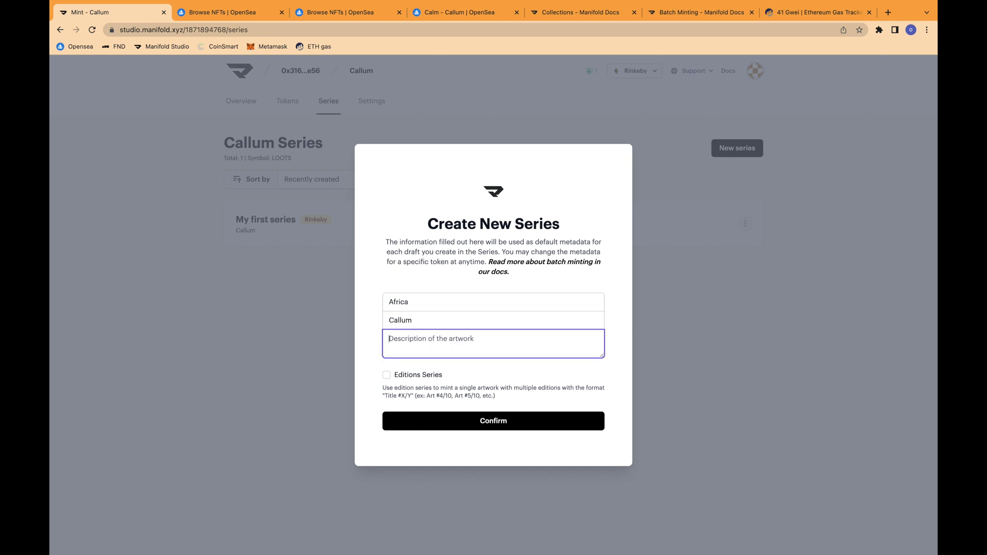
{"action": "type", "text": "Some of my favourite shots from "}
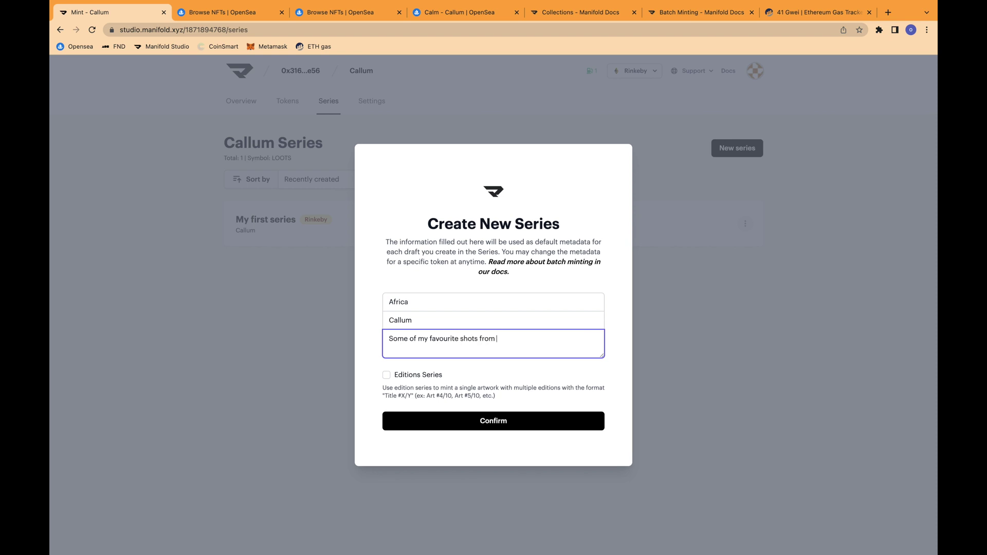
{"action": "type", "text": "a life changing trip"}
{"action": "left_click", "coordinate": [493, 428]}
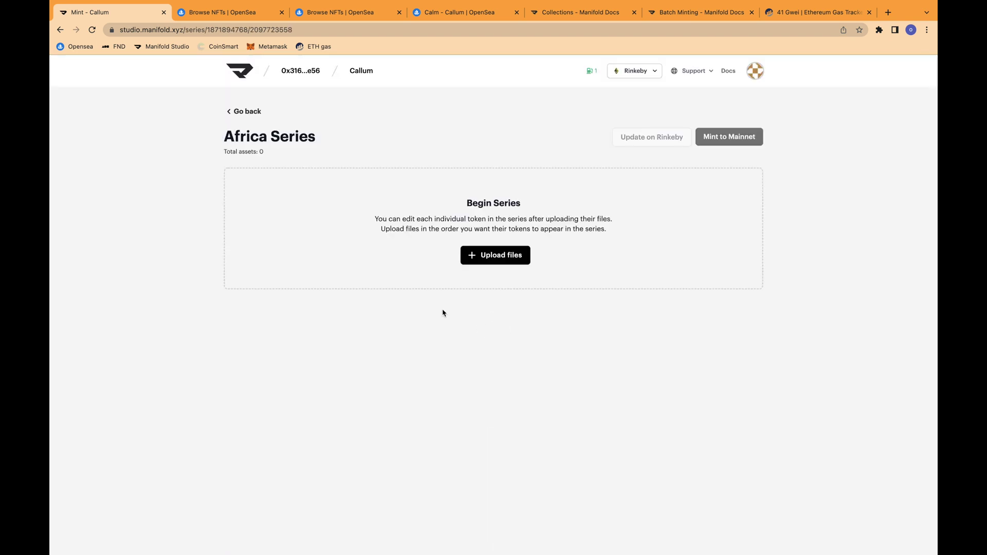
Upload four photos from the NFTs folder to the Africa series, including the gorilla, Milky Way and Namib tree images
{"action": "left_click", "coordinate": [512, 255]}
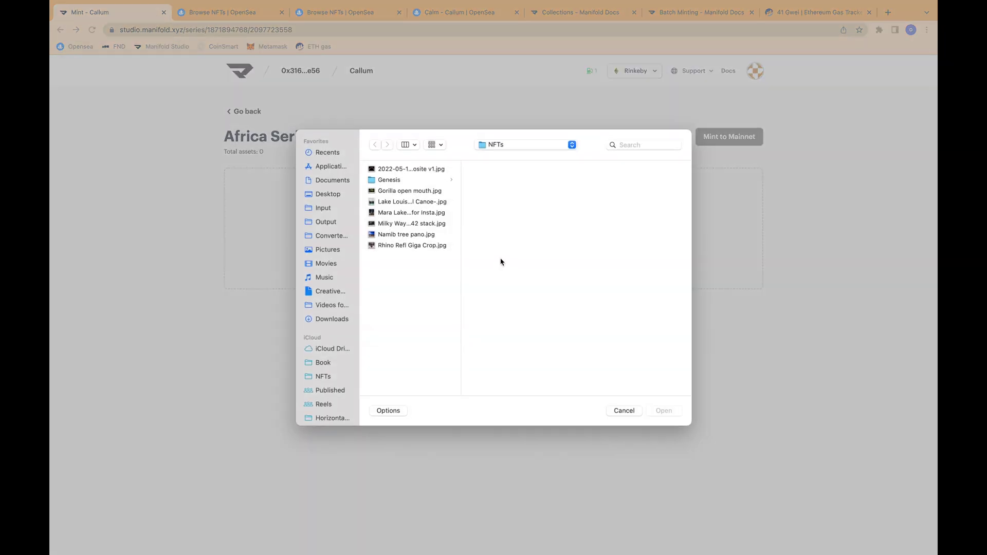
{"action": "left_click_drag", "start_coordinate": [461, 170], "coordinate": [561, 170]}
{"action": "left_click", "coordinate": [444, 191]}
{"action": "left_click", "coordinate": [417, 236], "text": "super"}
{"action": "left_click", "coordinate": [662, 411]}
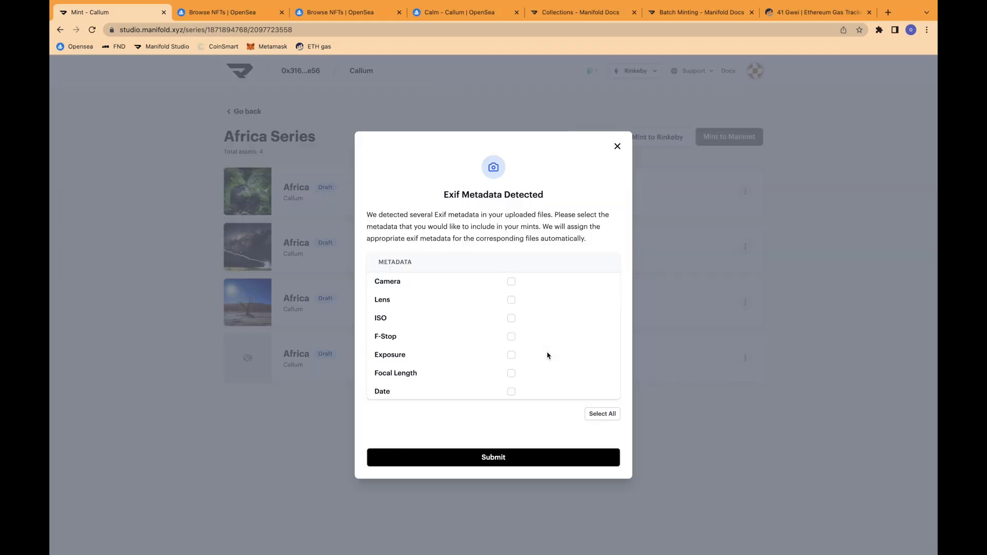
Include all detected Exif metadata fields for the Africa series uploads and submit the selection
{"action": "left_click", "coordinate": [609, 415]}
{"action": "scroll", "coordinate": [558, 361], "scroll_direction": "down", "scroll_amount": 1}
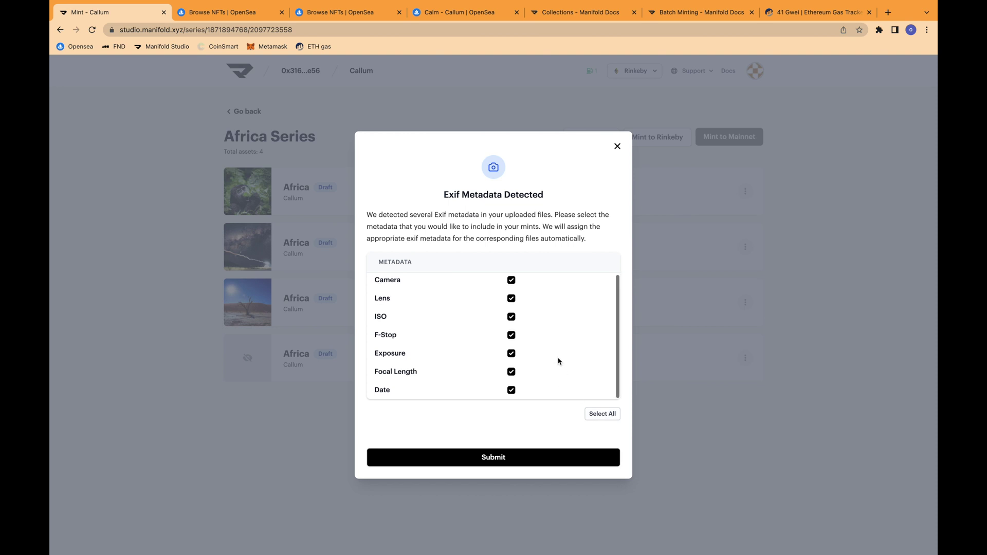
{"action": "left_click", "coordinate": [494, 457]}
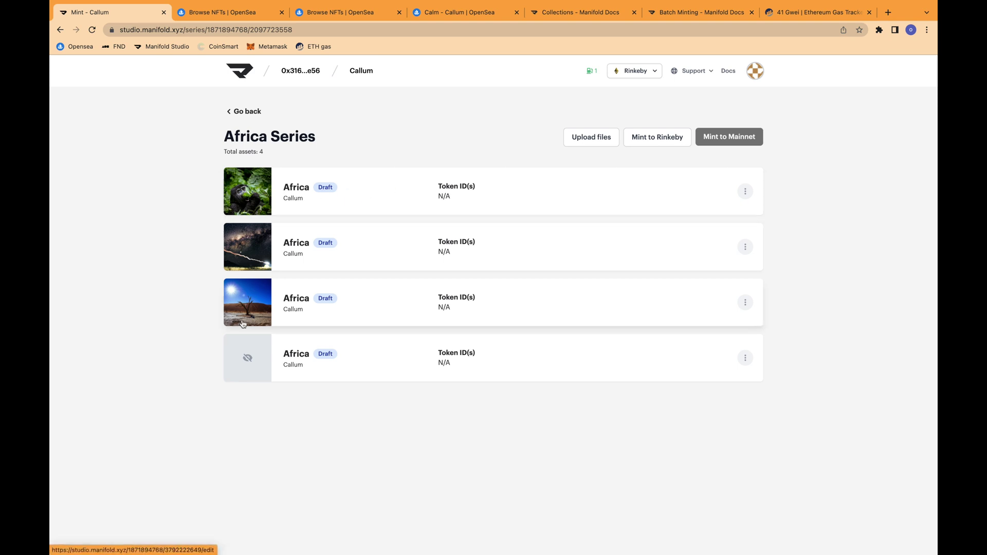
Open the gorilla token in the Africa series and set its artwork title to Africa Mountain Gorilla
{"action": "left_click", "coordinate": [256, 199]}
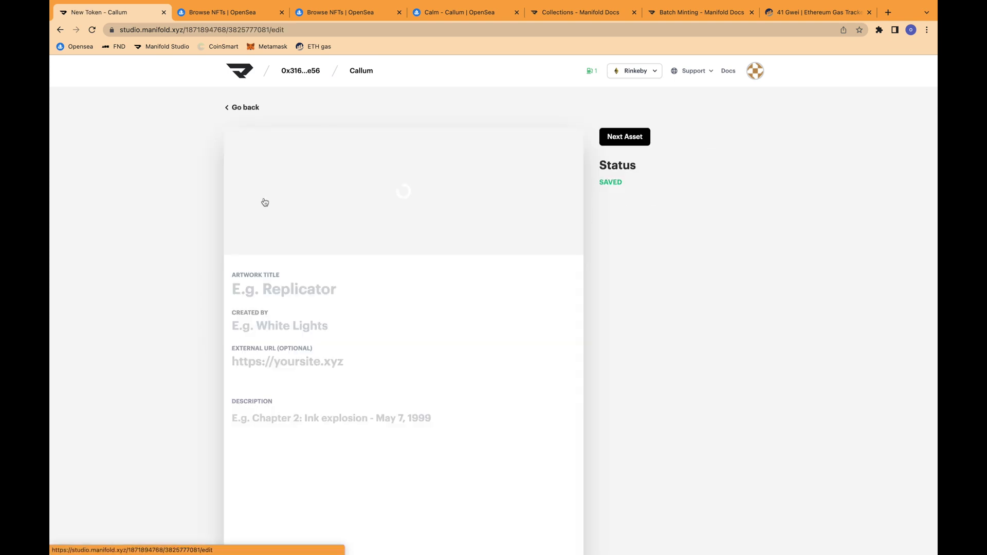
{"action": "scroll", "coordinate": [523, 257], "scroll_direction": "down", "scroll_amount": 2}
{"action": "scroll", "coordinate": [523, 257], "scroll_direction": "down", "scroll_amount": 1}
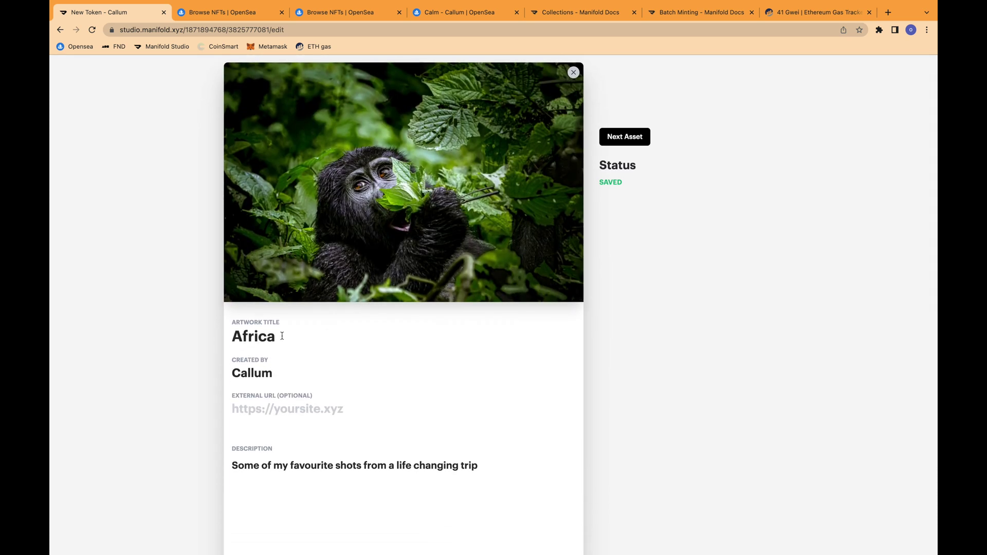
{"action": "scroll", "coordinate": [283, 336], "scroll_direction": "up", "scroll_amount": 1}
{"action": "left_click", "coordinate": [283, 389]}
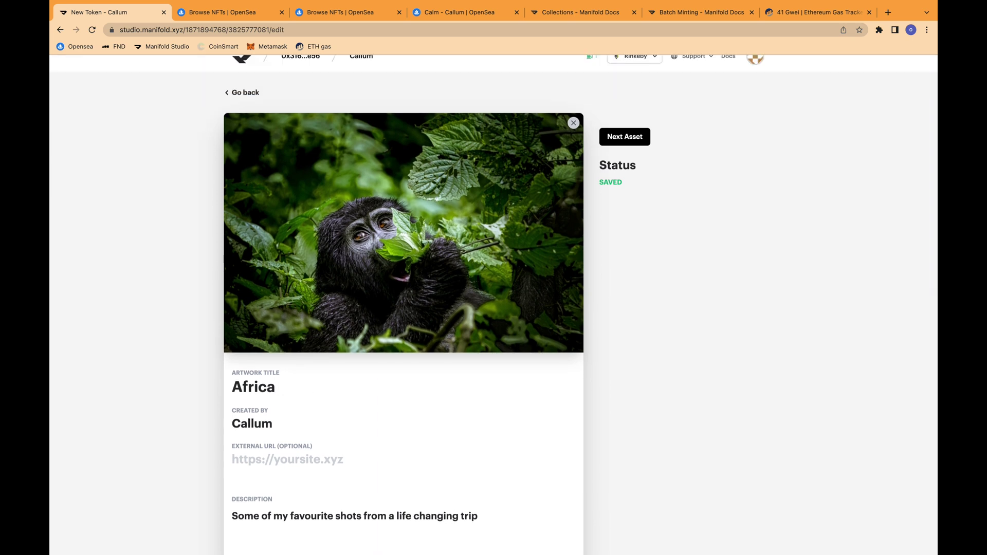
{"action": "type", "text": "Mountain "}
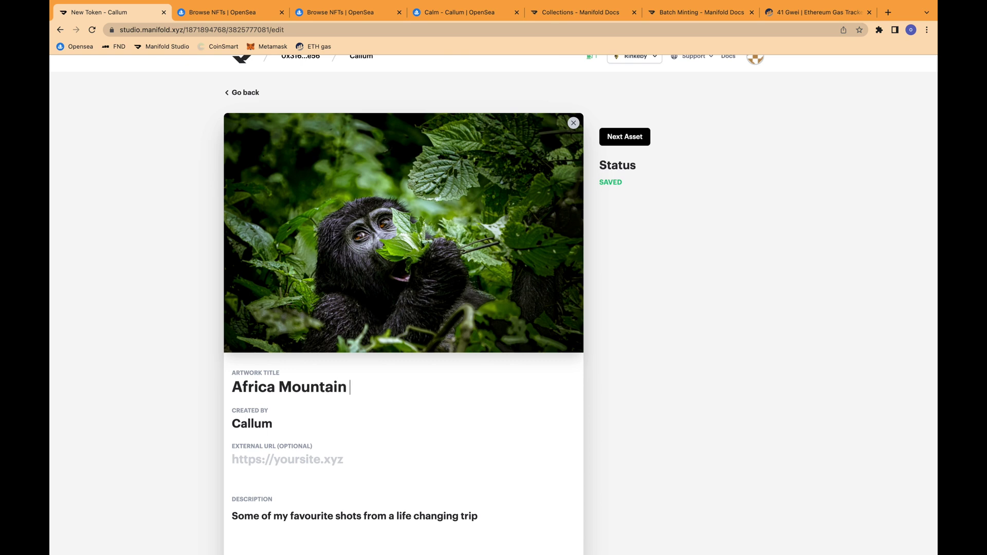
{"action": "type", "text": "Groilla"}
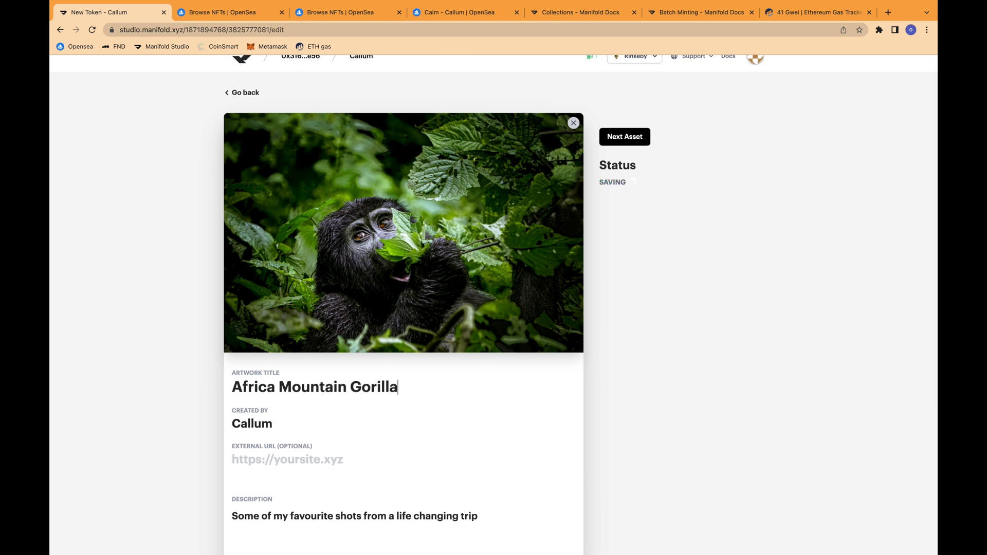
Add a text property named Collection with the value Africa to the gorilla token
{"action": "scroll", "coordinate": [404, 309], "scroll_direction": "down", "scroll_amount": 5}
{"action": "scroll", "coordinate": [316, 385], "scroll_direction": "up", "scroll_amount": 2}
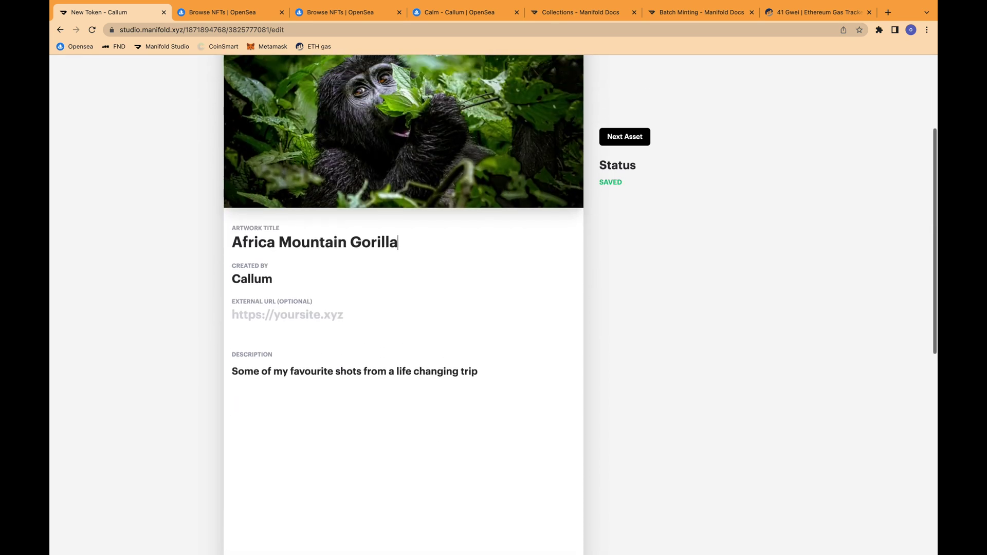
{"action": "scroll", "coordinate": [316, 384], "scroll_direction": "down", "scroll_amount": 7}
{"action": "scroll", "coordinate": [316, 385], "scroll_direction": "up", "scroll_amount": 1}
{"action": "left_click", "coordinate": [548, 255]}
{"action": "left_click", "coordinate": [503, 278]}
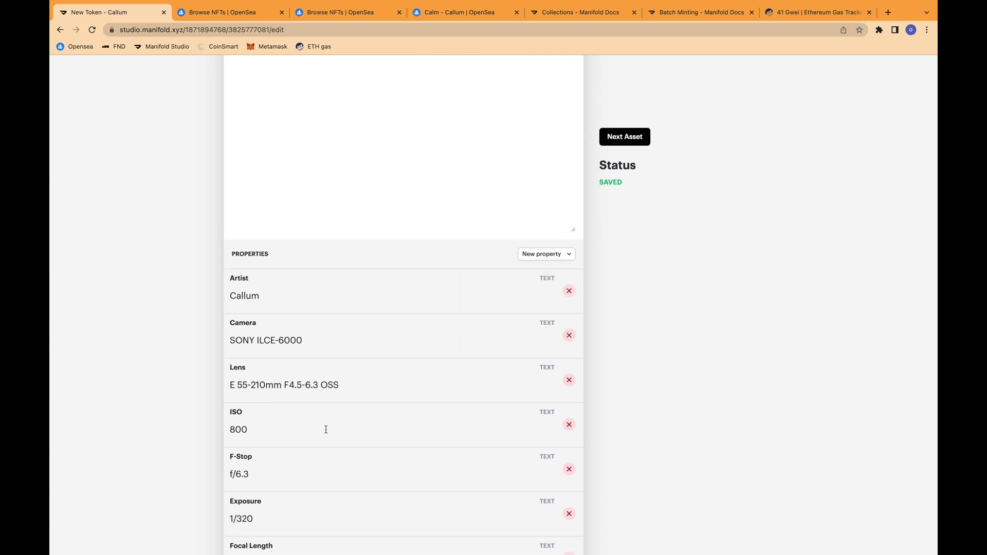
{"action": "scroll", "coordinate": [326, 431], "scroll_direction": "down", "scroll_amount": 3}
{"action": "left_click", "coordinate": [253, 493]}
{"action": "type", "text": "C"}
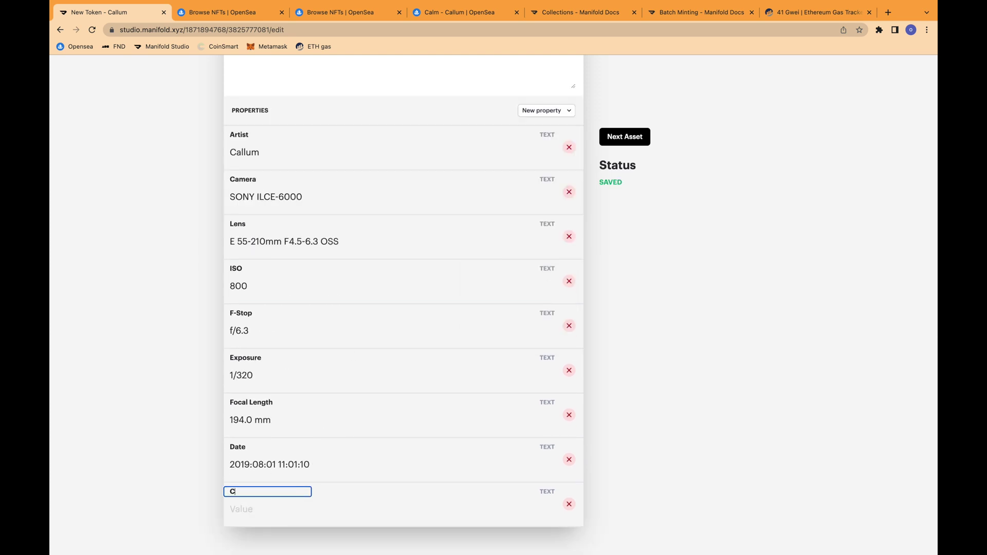
{"action": "type", "text": "ollection"}
{"action": "key", "text": "Return"}
{"action": "left_click", "coordinate": [257, 511]}
{"action": "type", "text": "Africa"}
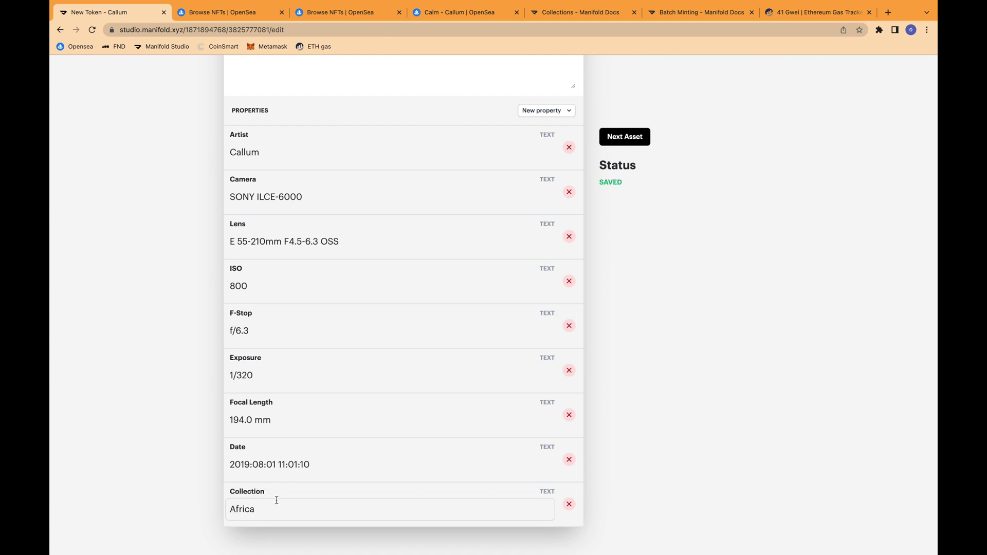
Go to the second asset, the starry night photo, and add a text property named Collection to it
{"action": "scroll", "coordinate": [600, 273], "scroll_direction": "up", "scroll_amount": 6}
{"action": "left_click", "coordinate": [623, 138]}
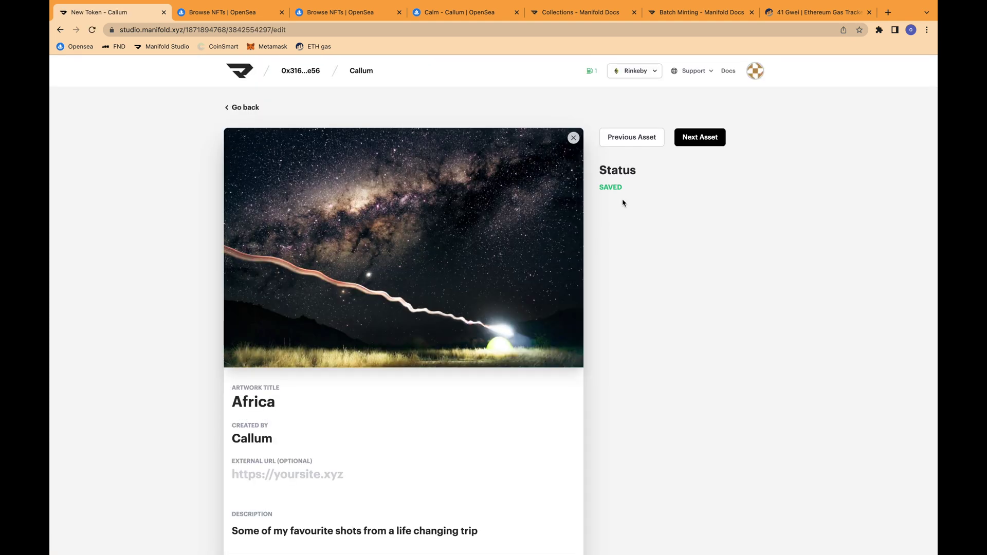
{"action": "scroll", "coordinate": [623, 204], "scroll_direction": "down", "scroll_amount": 8}
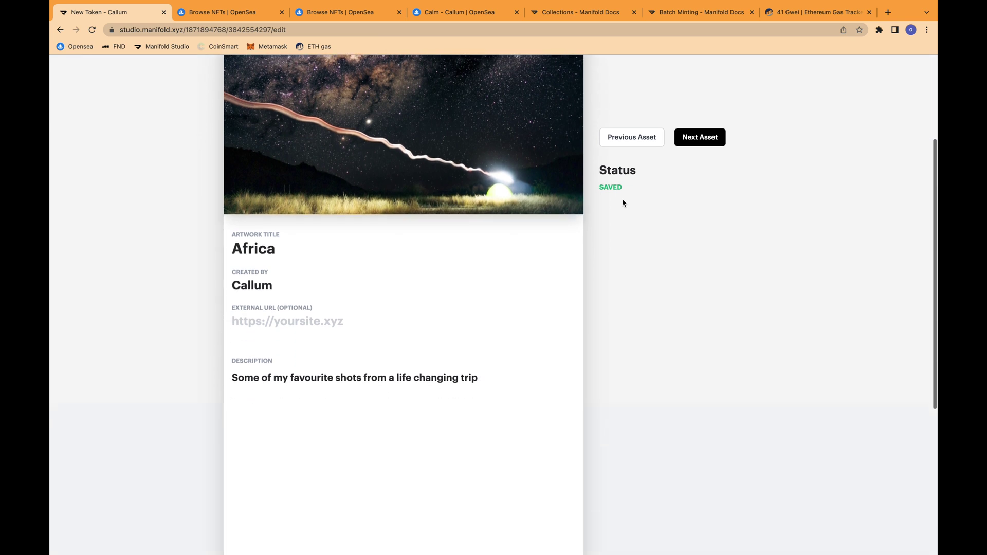
{"action": "left_click", "coordinate": [547, 333]}
{"action": "left_click", "coordinate": [501, 371]}
{"action": "scroll", "coordinate": [251, 500], "scroll_direction": "down", "scroll_amount": 2}
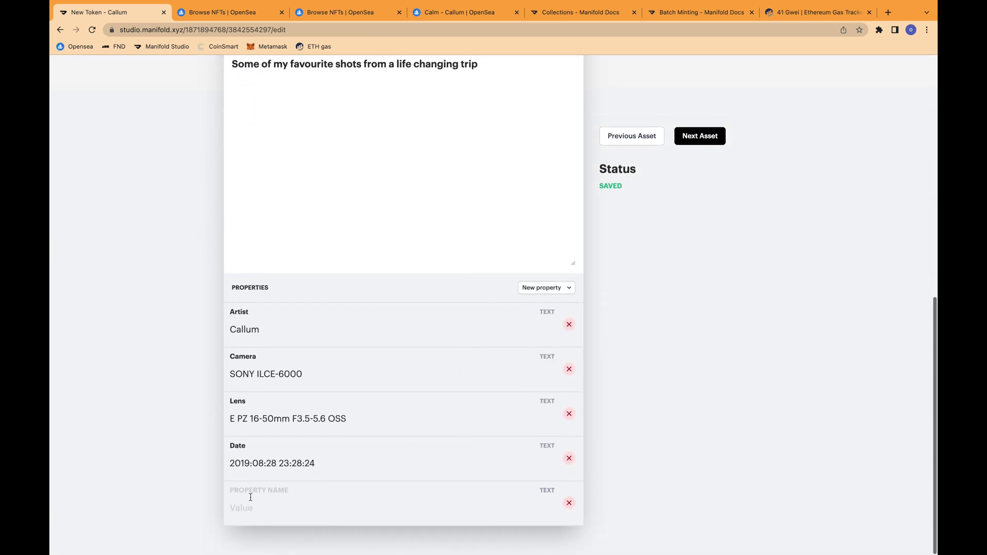
{"action": "left_click", "coordinate": [260, 491]}
{"action": "type", "text": "Collection"}
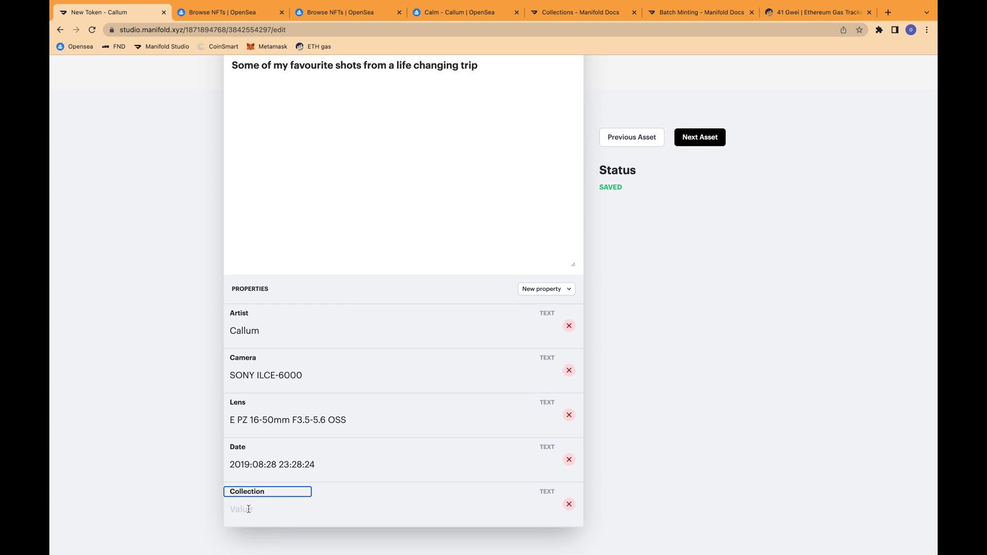
{"action": "left_click", "coordinate": [248, 509]}
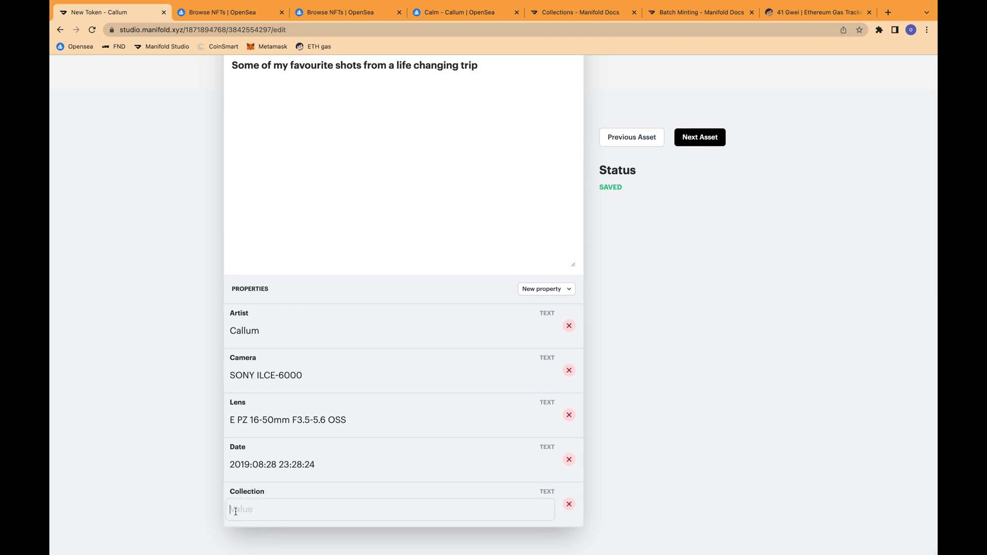
Go to the third asset, the desert tree photo, and add a text property named Collection with the value Africa
{"action": "left_click", "coordinate": [712, 138]}
{"action": "scroll", "coordinate": [614, 246], "scroll_direction": "down", "scroll_amount": 1}
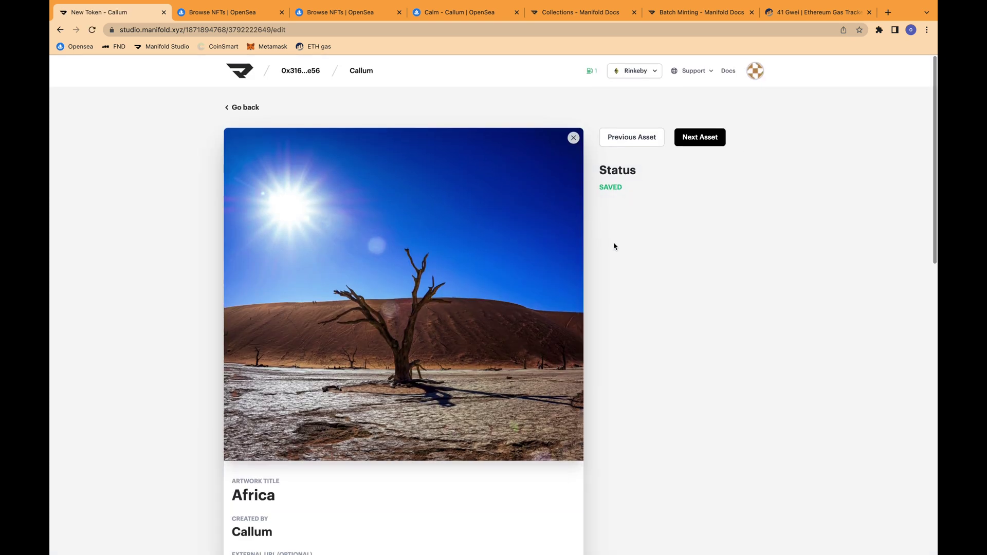
{"action": "scroll", "coordinate": [614, 246], "scroll_direction": "down", "scroll_amount": 1}
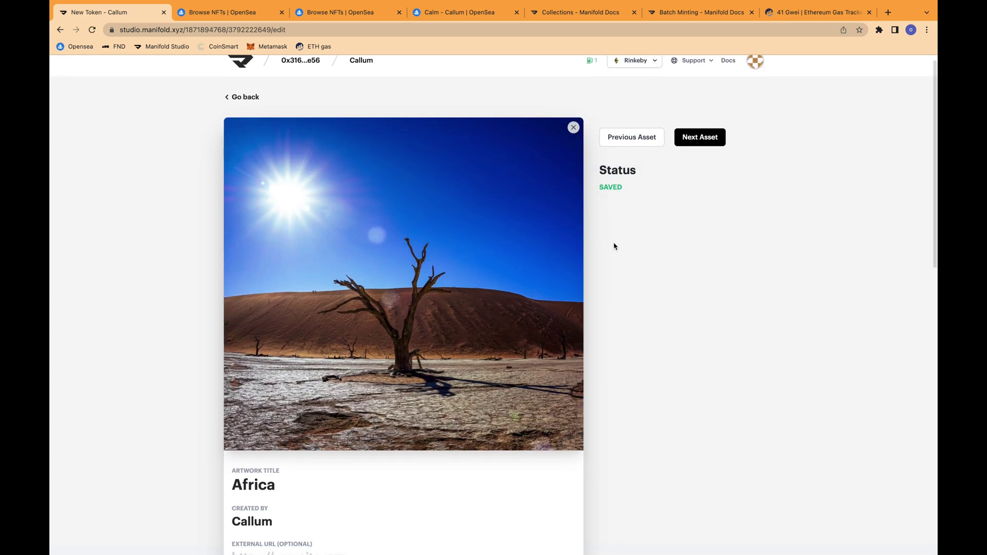
{"action": "scroll", "coordinate": [614, 246], "scroll_direction": "down", "scroll_amount": 3}
{"action": "scroll", "coordinate": [614, 247], "scroll_direction": "down", "scroll_amount": 10}
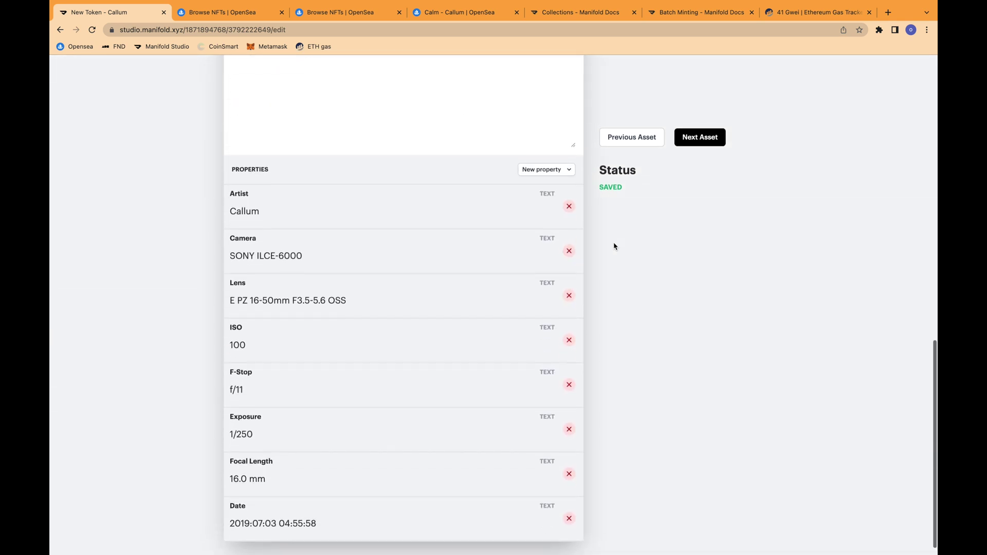
{"action": "left_click", "coordinate": [553, 185]}
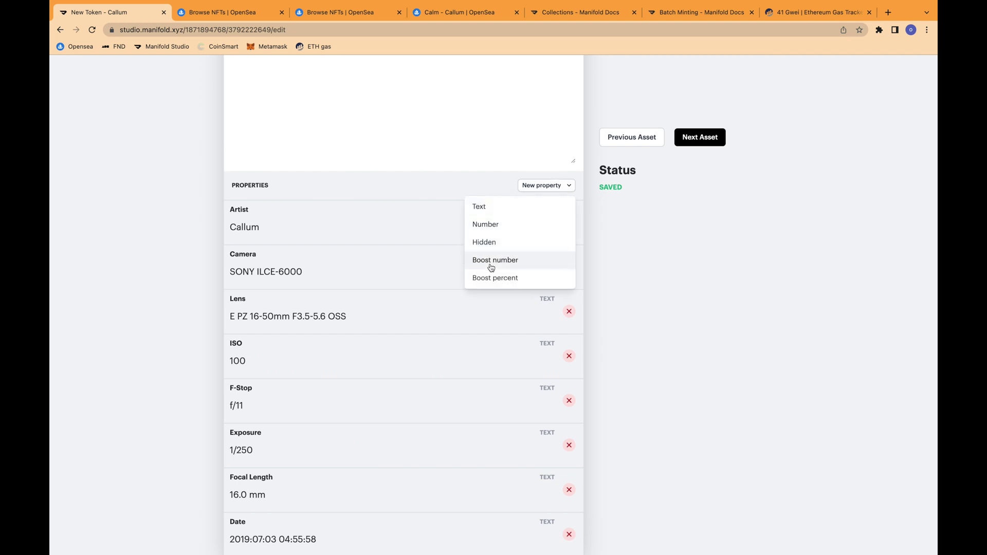
{"action": "left_click", "coordinate": [503, 211]}
{"action": "scroll", "coordinate": [432, 330], "scroll_direction": "down", "scroll_amount": 3}
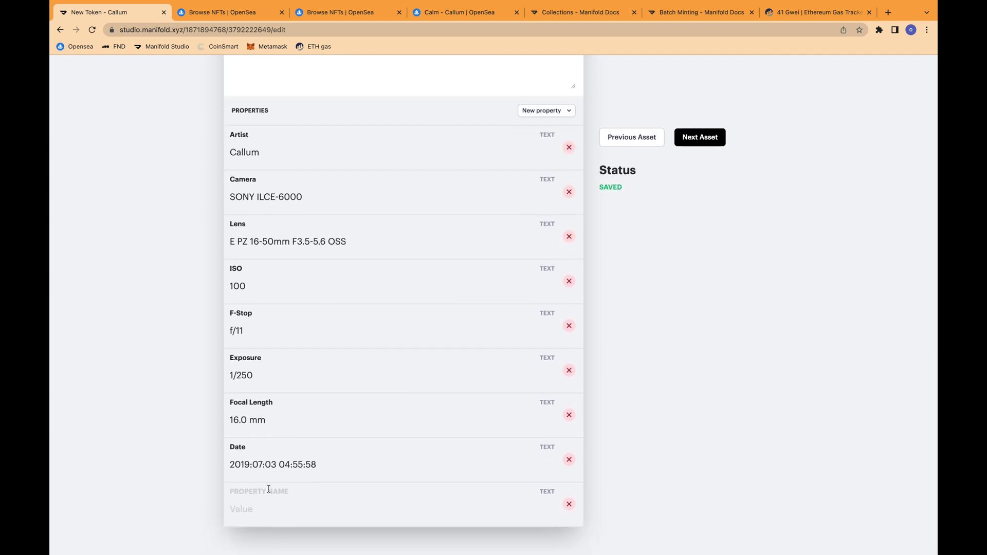
{"action": "left_click", "coordinate": [268, 489]}
{"action": "type", "text": "Collection"}
{"action": "left_click", "coordinate": [247, 515]}
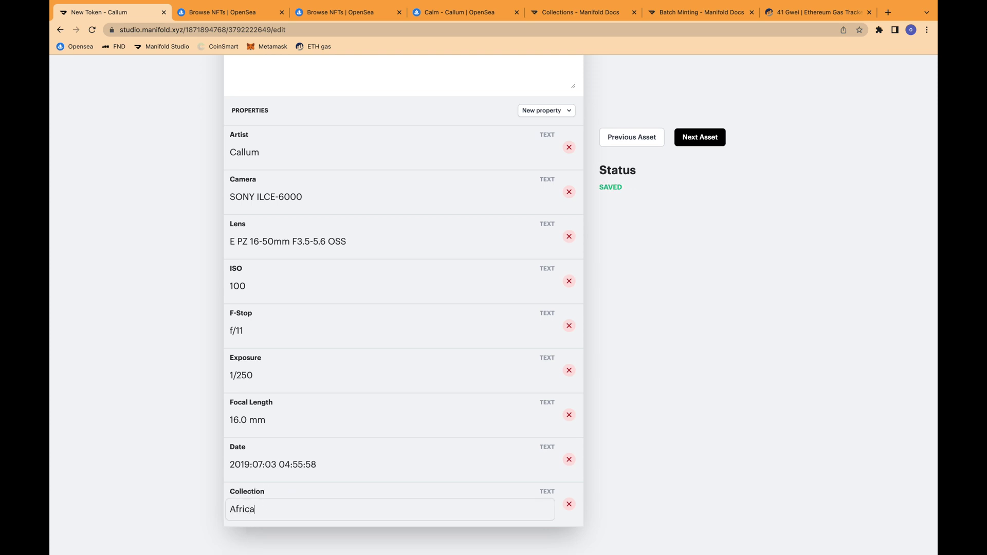
Set the desert tree photo's artwork title to Africa Deadvlei
{"action": "scroll", "coordinate": [466, 374], "scroll_direction": "up", "scroll_amount": 10}
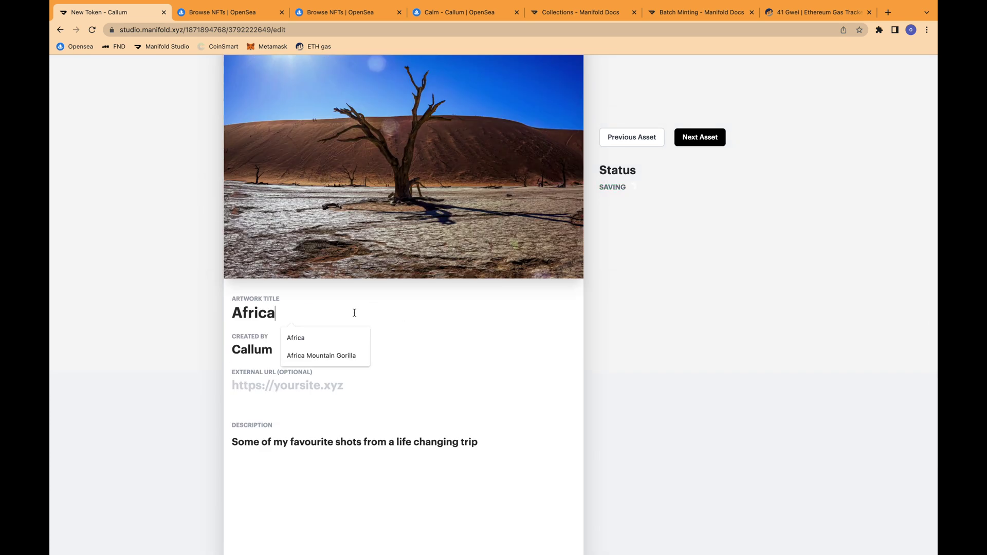
{"action": "scroll", "coordinate": [354, 313], "scroll_direction": "up", "scroll_amount": 2}
{"action": "left_click", "coordinate": [309, 487]}
{"action": "type", "text": "Deadveli"}
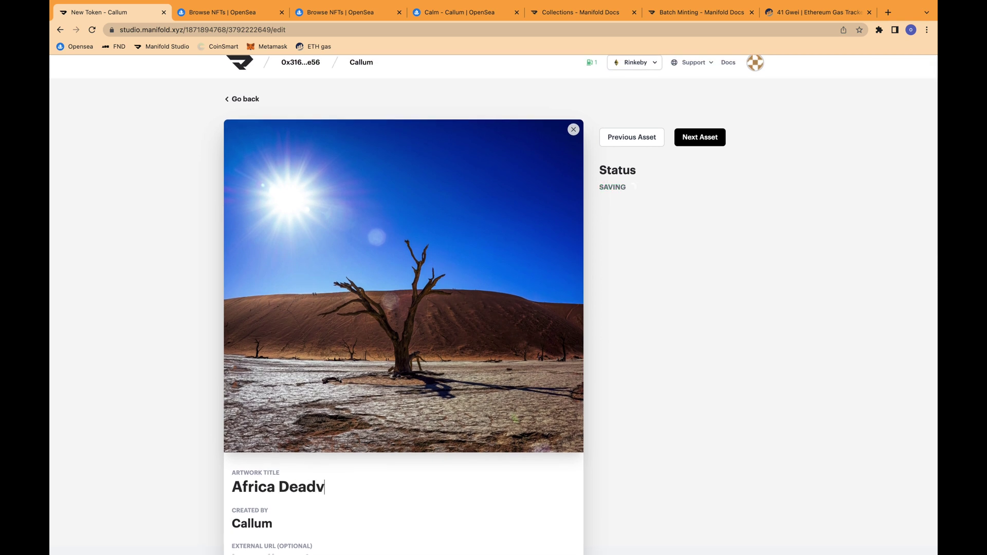
{"action": "key", "text": "BackSpace"}
{"action": "key", "text": "BackSpace"}
{"action": "key", "text": "BackSpace"}
{"action": "type", "text": "lei"}
Go to the fourth asset, the rhino photo, and set its artwork title to Africa Black Rhino Reflection
{"action": "left_click", "coordinate": [689, 139]}
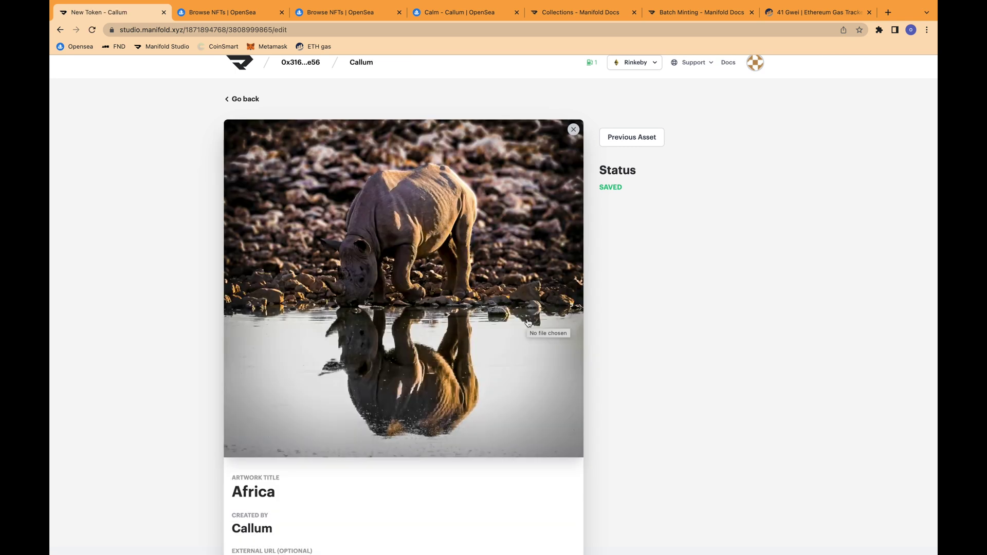
{"action": "scroll", "coordinate": [529, 327], "scroll_direction": "down", "scroll_amount": 1}
{"action": "left_click", "coordinate": [346, 450]}
{"action": "type", "text": "Black Rhino"}
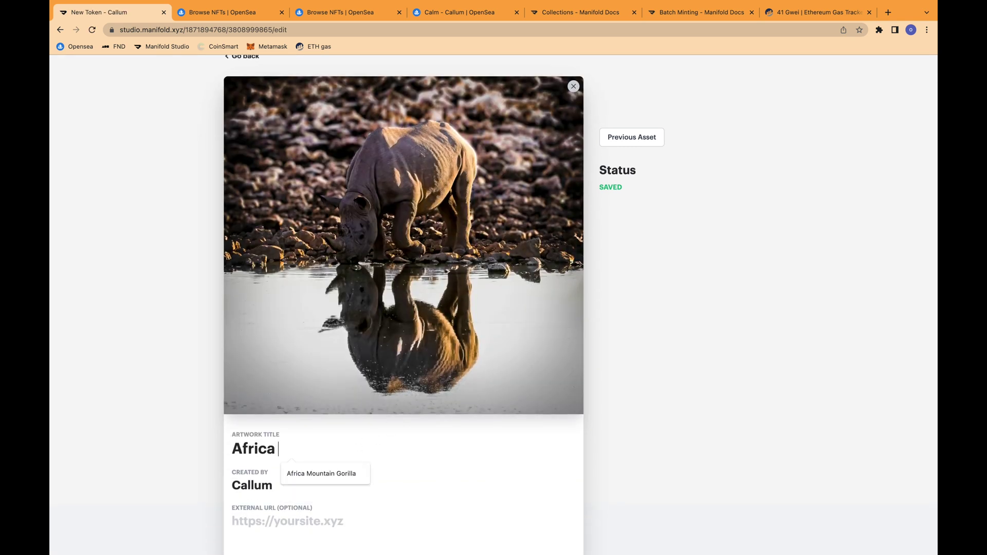
{"action": "type", "text": " Reflection"}
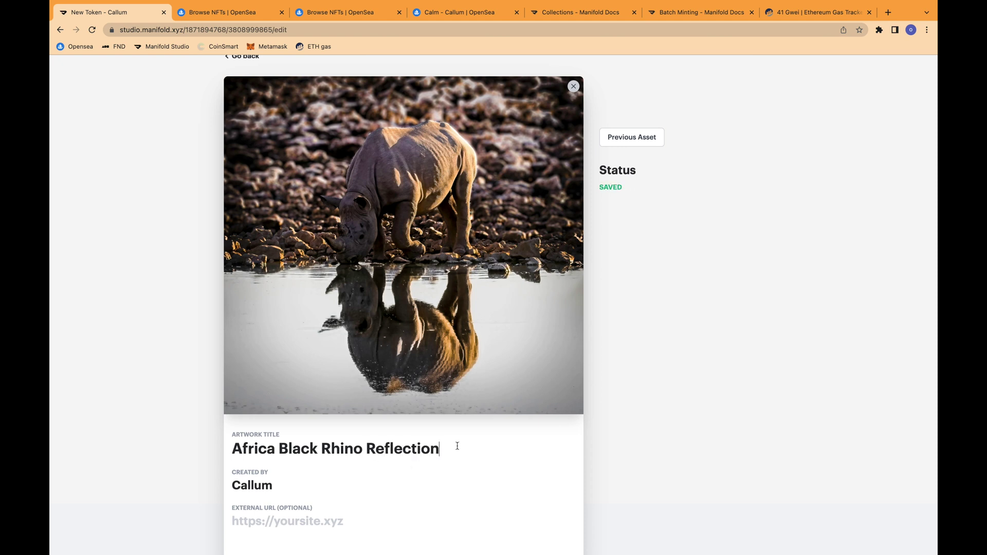
Add a text property named Collection with the value Africa to the rhino token
{"action": "scroll", "coordinate": [505, 481], "scroll_direction": "down", "scroll_amount": 3}
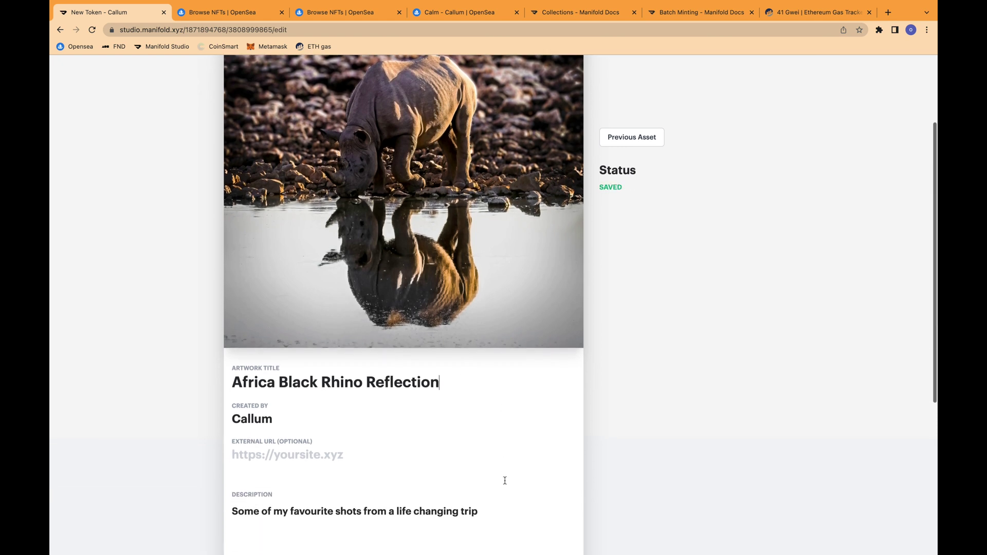
{"action": "scroll", "coordinate": [505, 480], "scroll_direction": "down", "scroll_amount": 3}
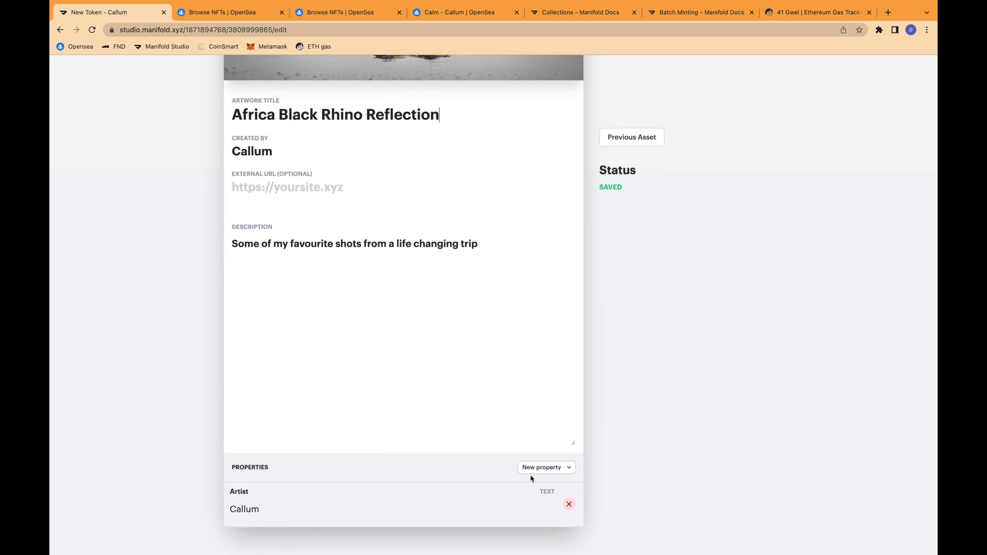
{"action": "left_click", "coordinate": [534, 471]}
{"action": "left_click", "coordinate": [517, 490]}
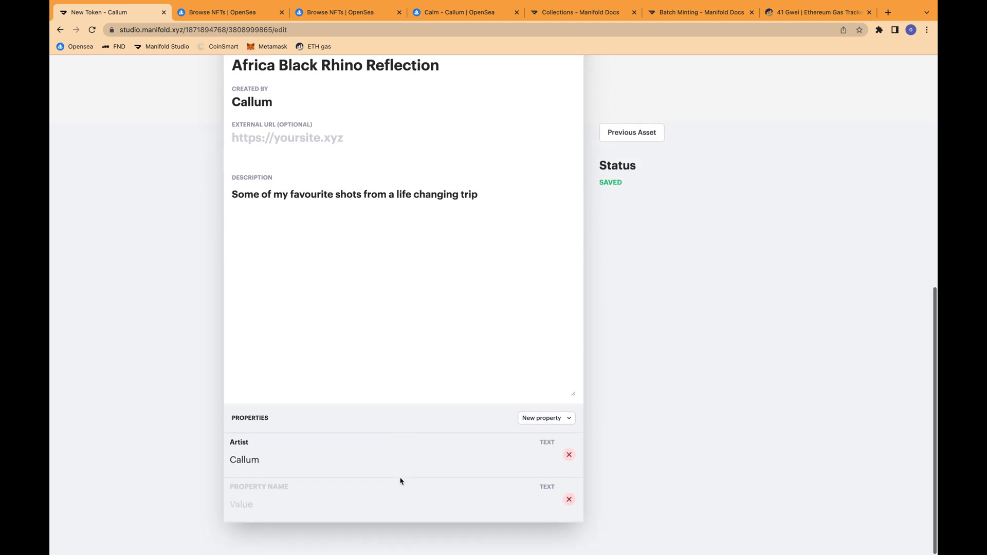
{"action": "left_click", "coordinate": [279, 490]}
{"action": "type", "text": "Collection"}
{"action": "left_click", "coordinate": [267, 507]}
{"action": "type", "text": "Africa"}
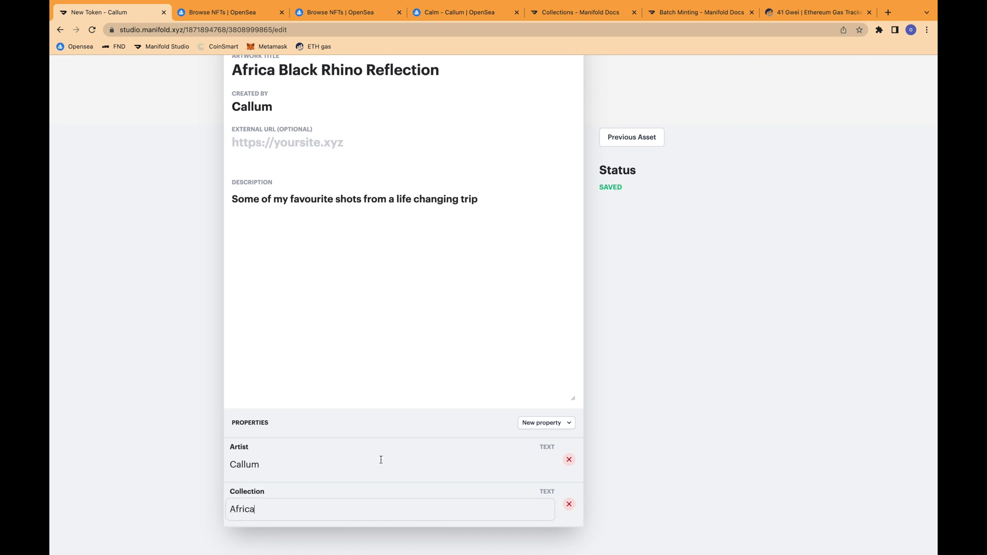
{"action": "left_click", "coordinate": [672, 396]}
Return to the Africa Series list, open the starry night token and set its artwork title to Africa Milky Way Madagascar
{"action": "scroll", "coordinate": [672, 395], "scroll_direction": "up", "scroll_amount": 10}
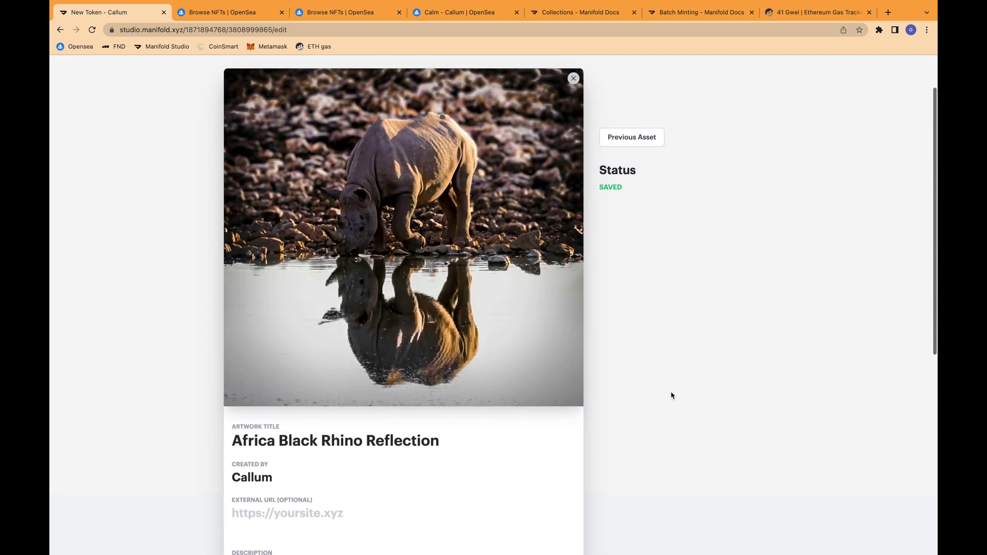
{"action": "left_click", "coordinate": [236, 112]}
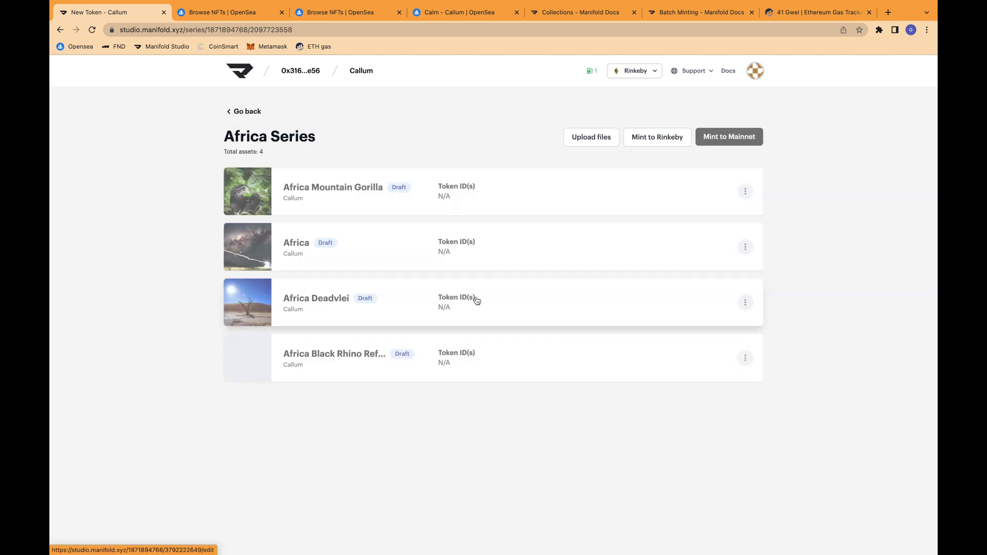
{"action": "left_click", "coordinate": [379, 250]}
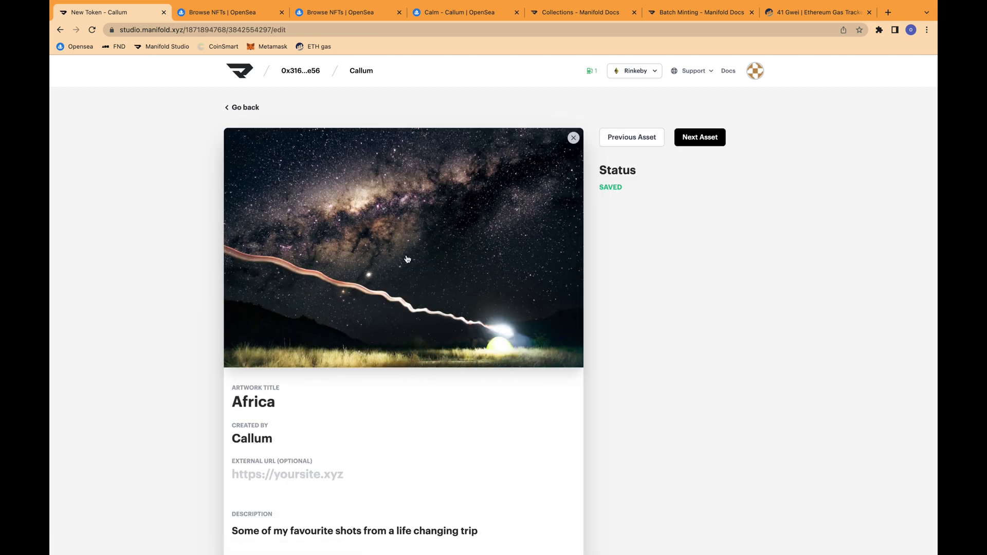
{"action": "left_click", "coordinate": [291, 406]}
{"action": "type", "text": "Milky Way Madagascar"}
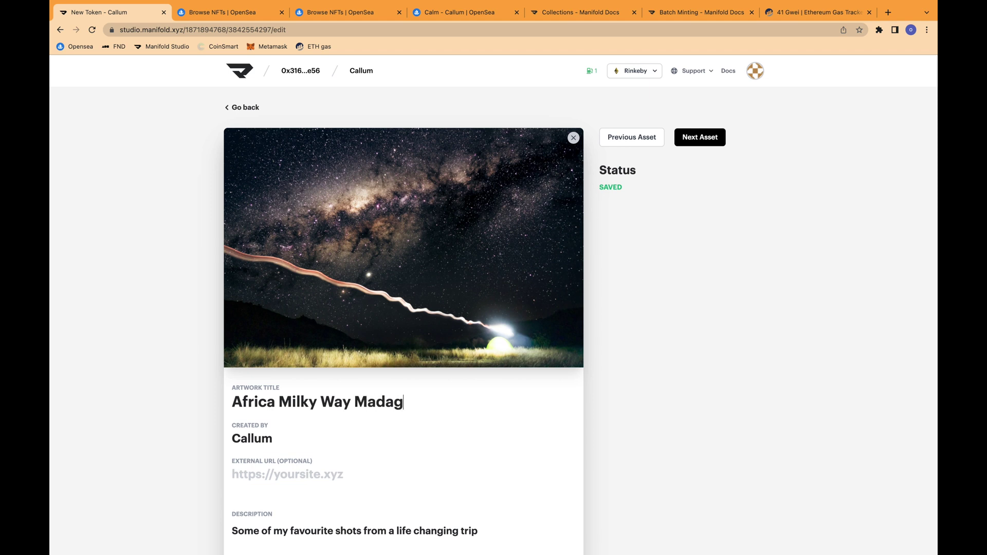
Add a text property named Genre with the value Astrophotography to the starry night token
{"action": "scroll", "coordinate": [551, 403], "scroll_direction": "down", "scroll_amount": 10}
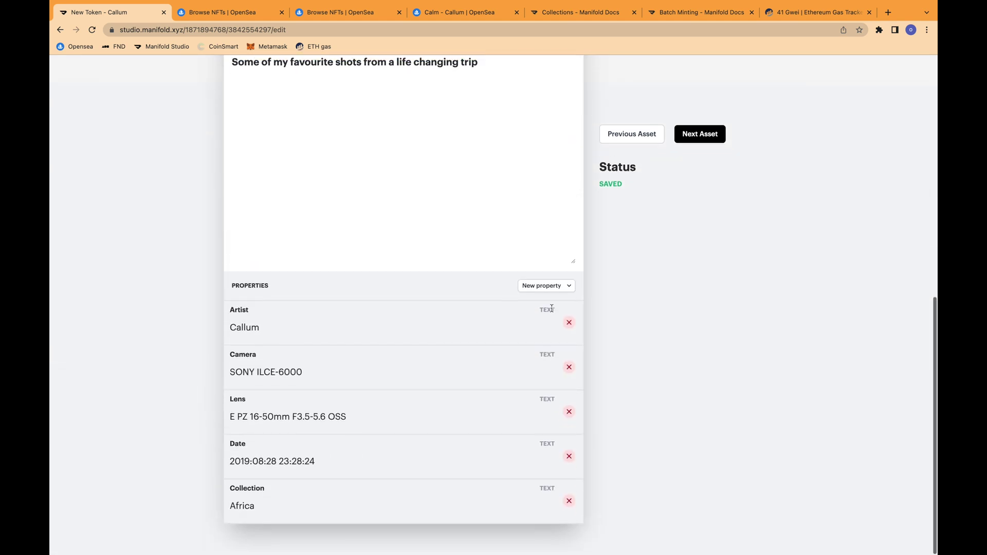
{"action": "left_click", "coordinate": [547, 289]}
{"action": "left_click", "coordinate": [504, 316]}
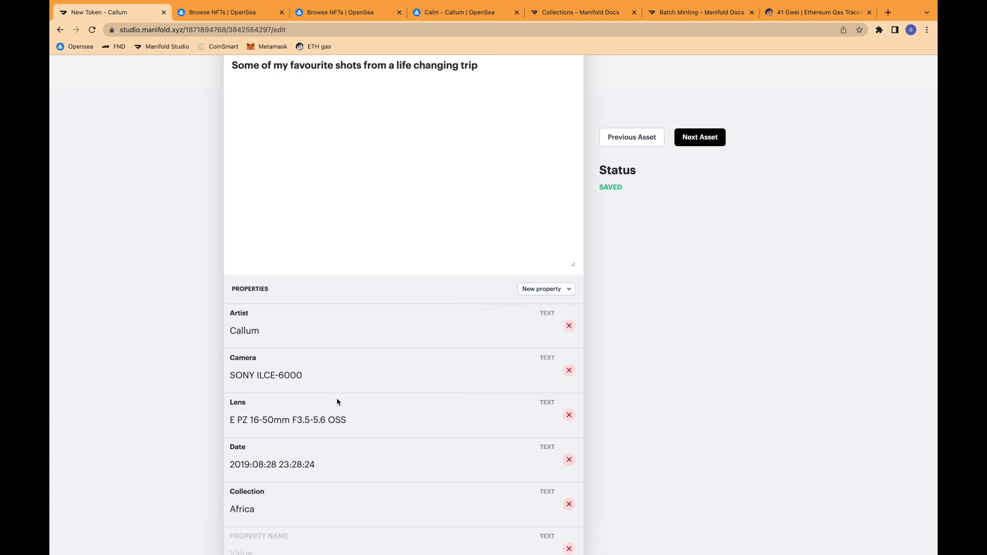
{"action": "scroll", "coordinate": [309, 442], "scroll_direction": "down", "scroll_amount": 2}
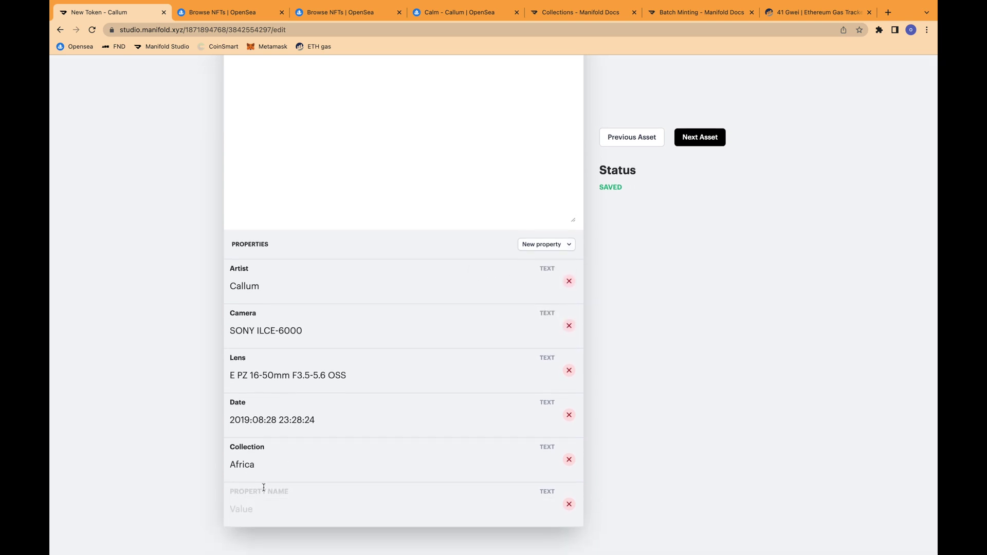
{"action": "left_click", "coordinate": [257, 490]}
{"action": "type", "text": "Genre"}
{"action": "left_click", "coordinate": [248, 507]}
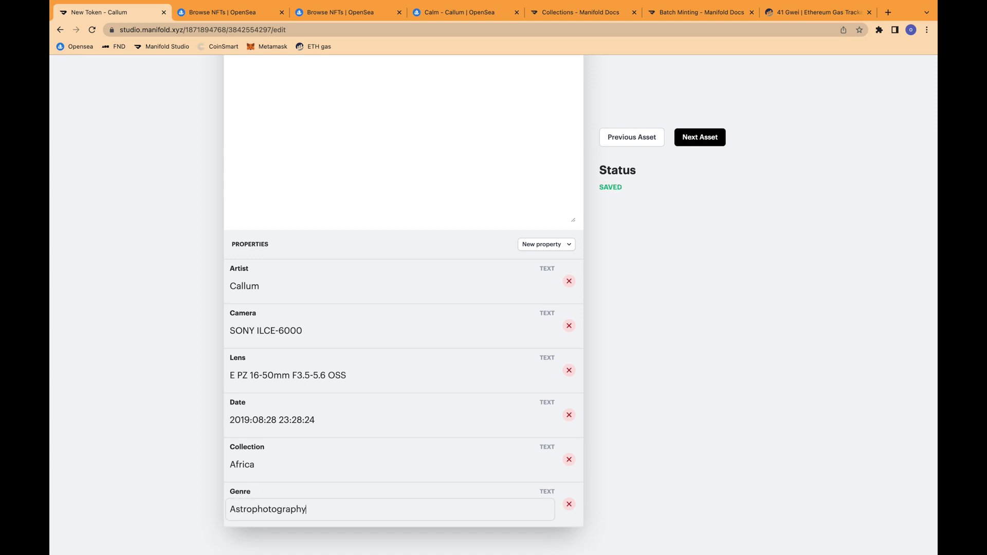
Mint the Africa Series to Rinkeby with yourself as recipient, approve both wallet transactions, and view the first minted token
{"action": "key", "text": "alt+Left"}
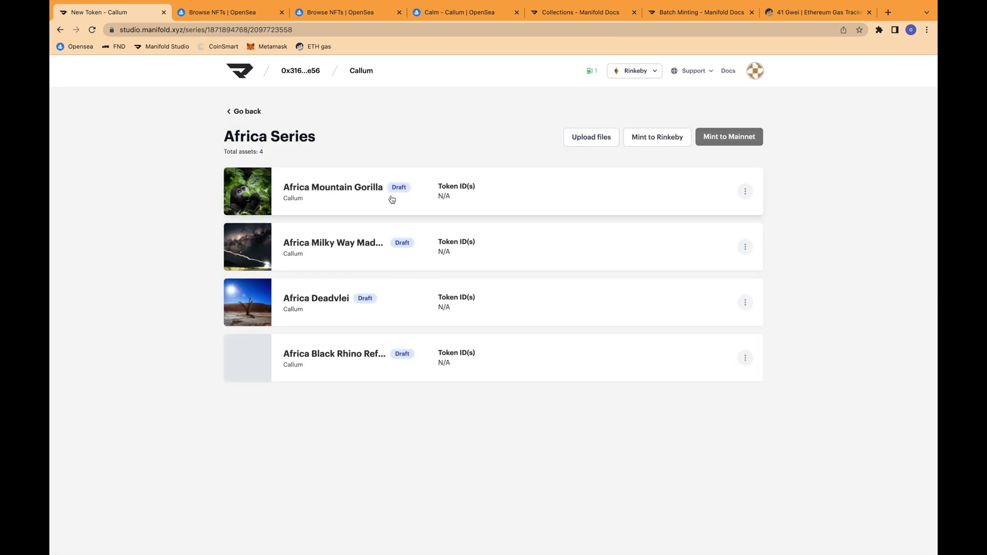
{"action": "left_click", "coordinate": [658, 142]}
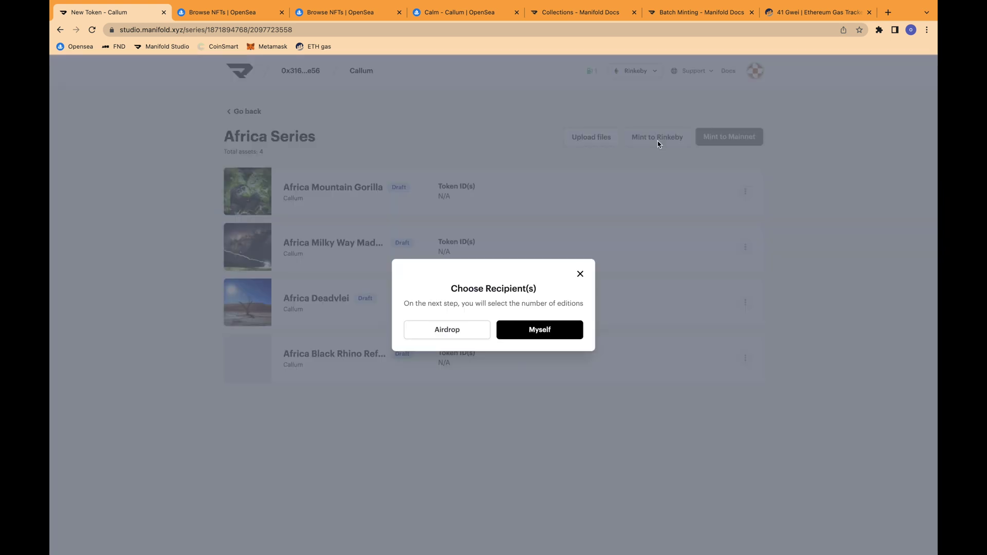
{"action": "left_click", "coordinate": [558, 330]}
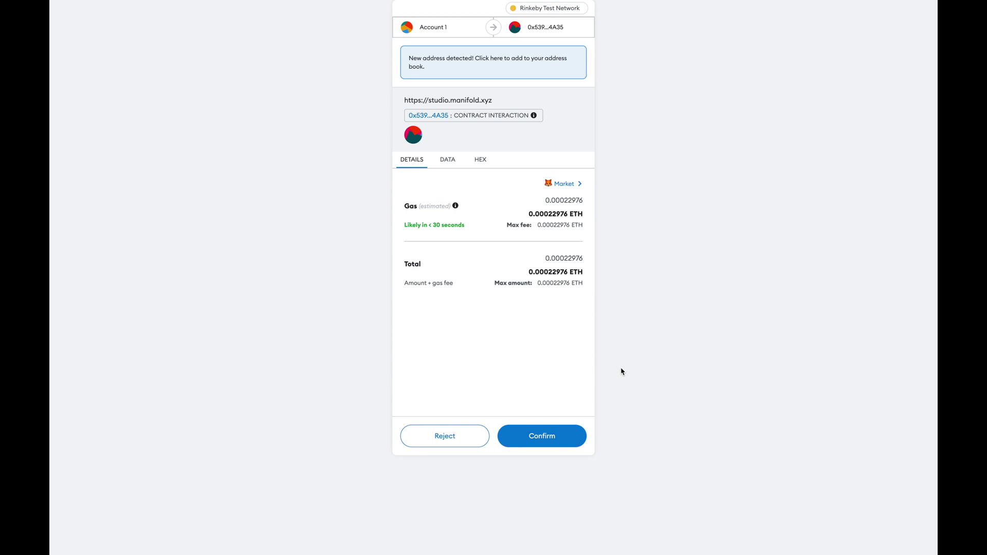
{"action": "left_click", "coordinate": [553, 431]}
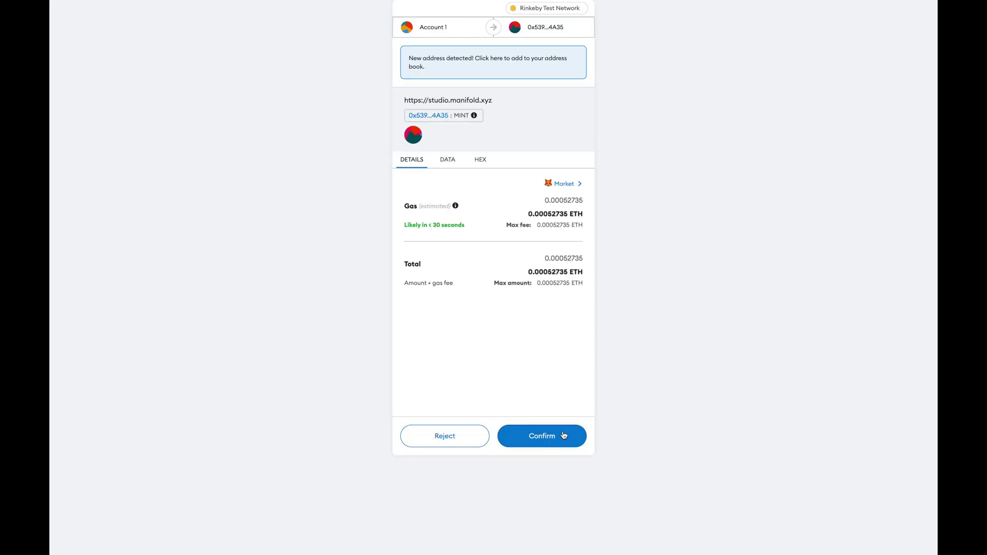
{"action": "left_click", "coordinate": [564, 435]}
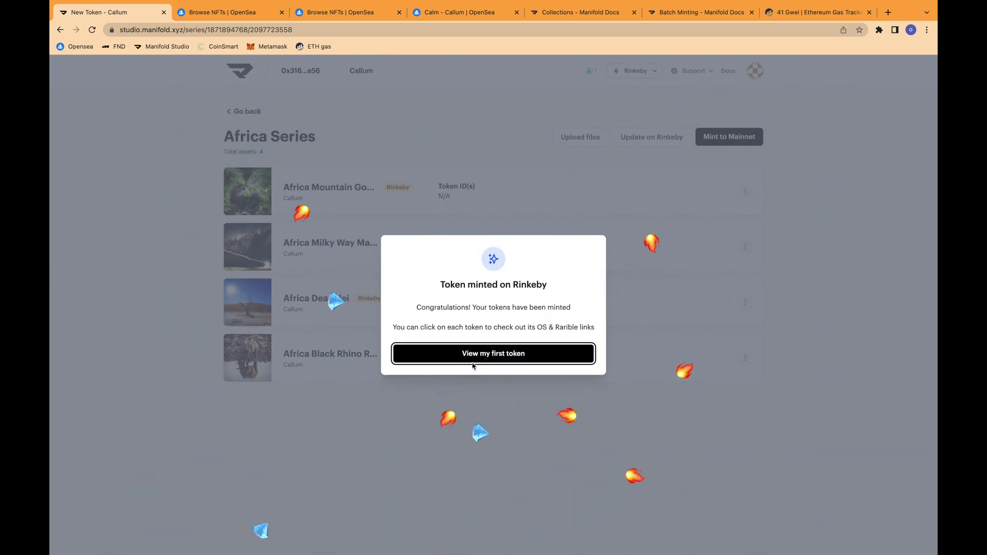
{"action": "left_click", "coordinate": [545, 354]}
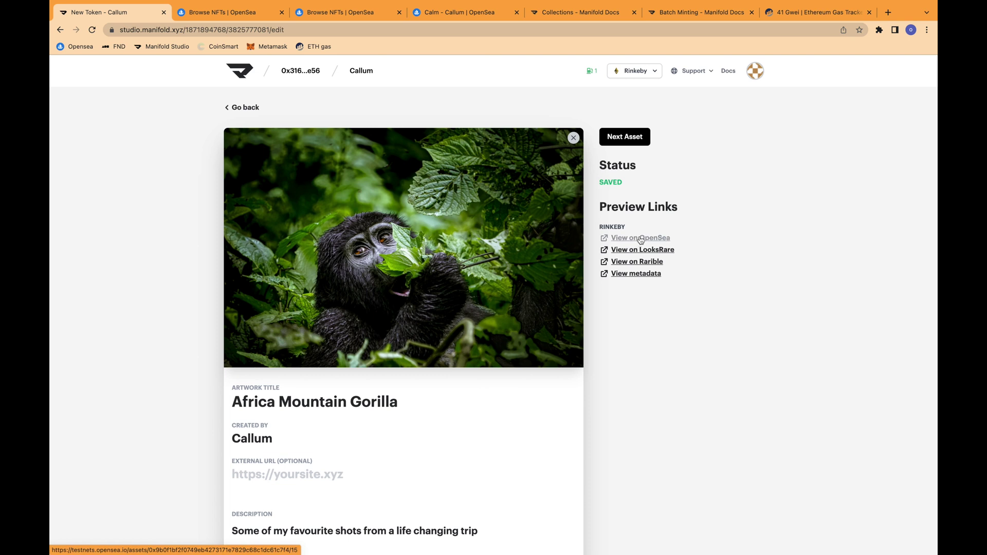